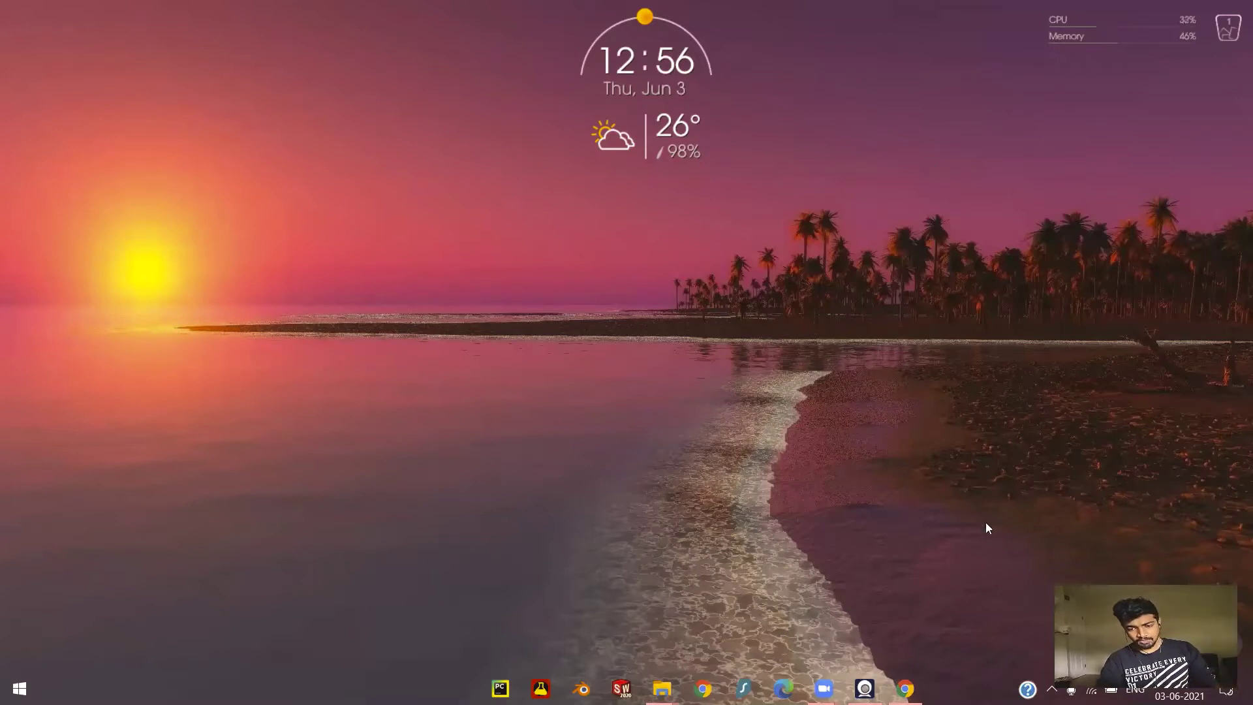
# Switch to Chrome, search Google for Simlab, and open the Simlab Soft website from the results.
pyautogui.click(906, 689)
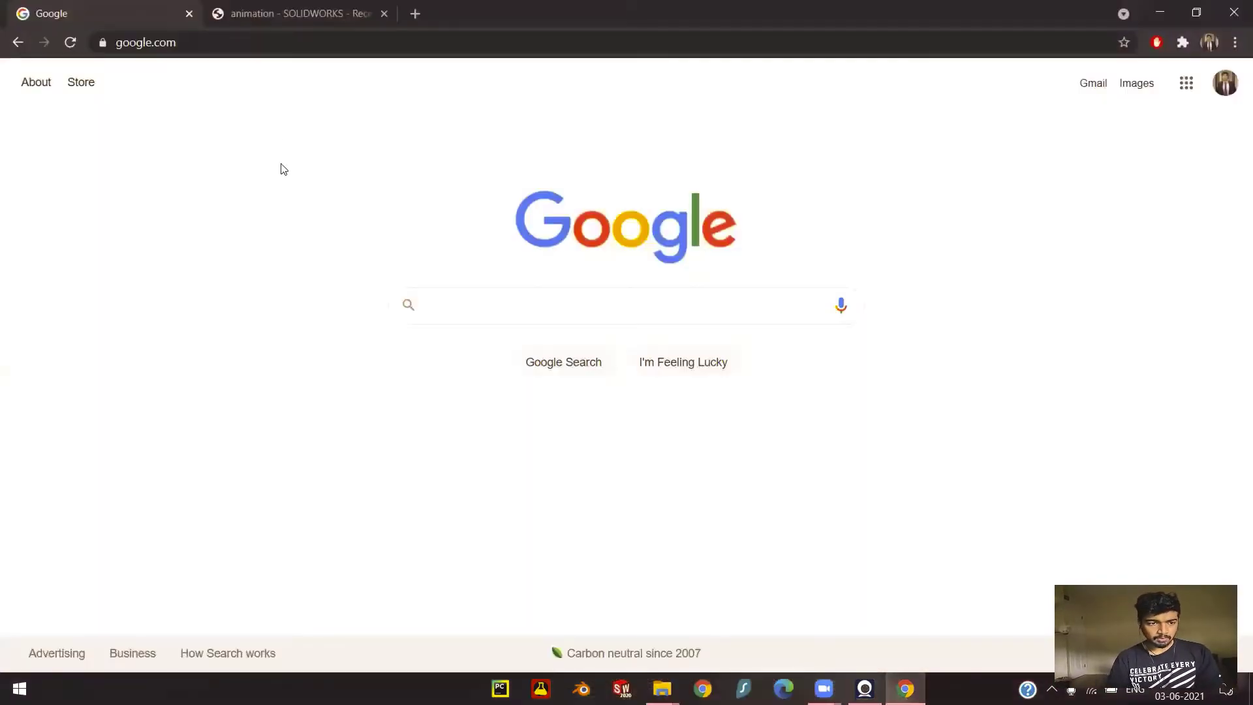
pyautogui.click(509, 315)
pyautogui.write('Simlab')
pyautogui.press('Return')
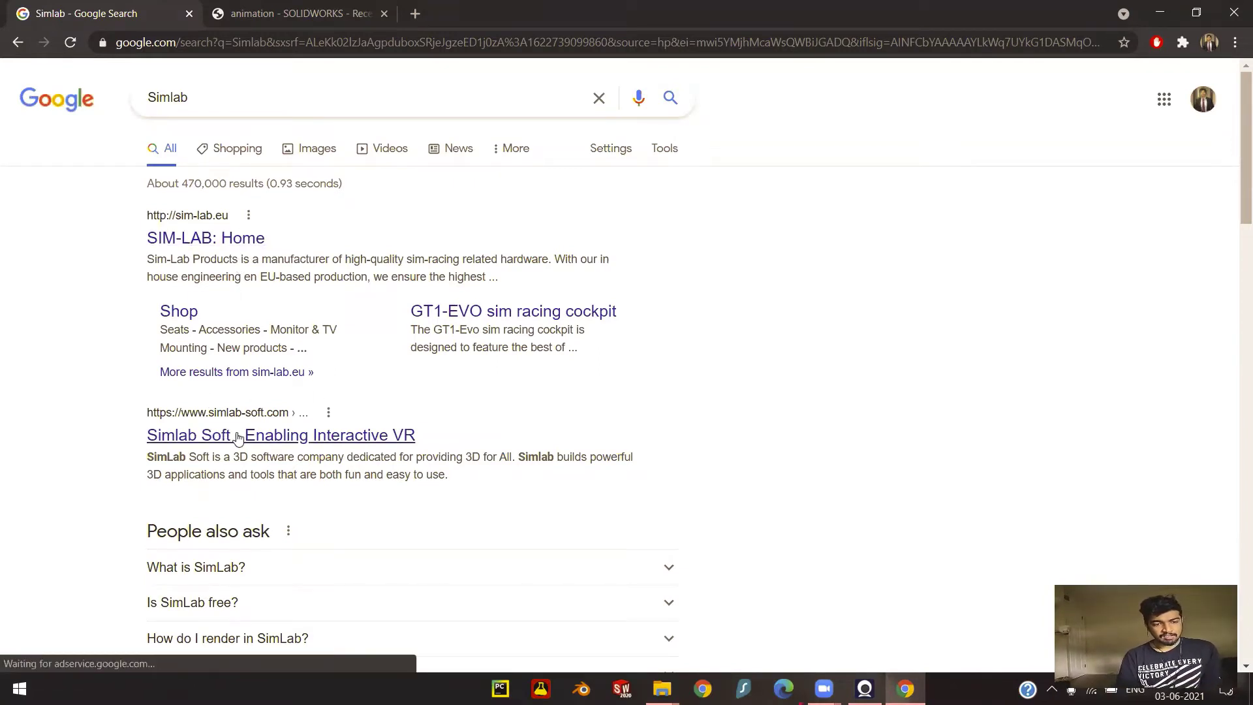
pyautogui.click(238, 435)
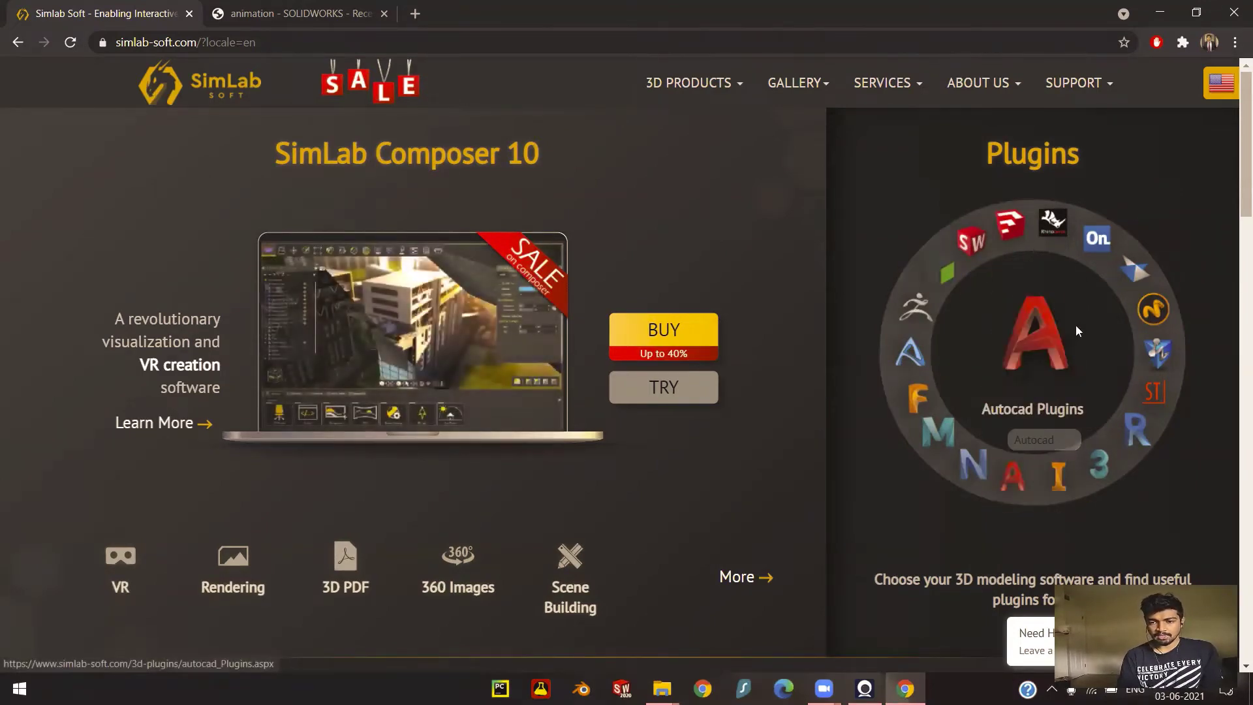
# Open the SolidWorks plugins page and choose the GLTF exporter from the SolidWorks exporters.
pyautogui.click(976, 248)
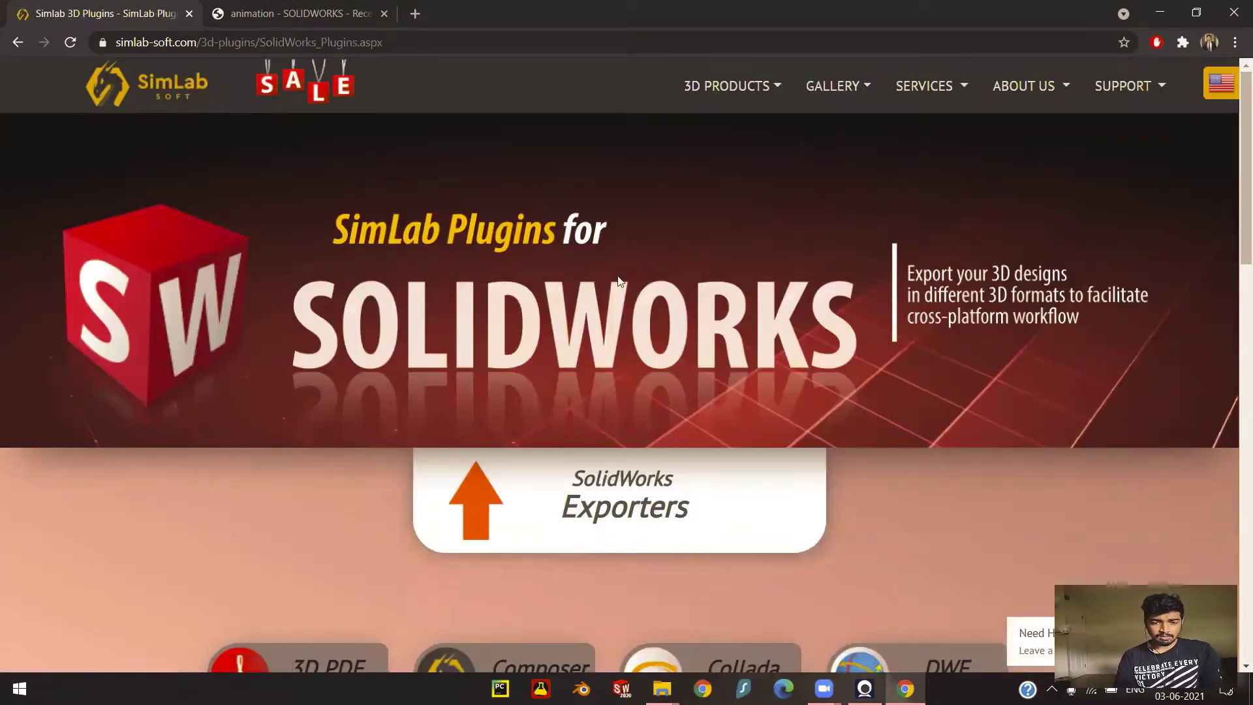
pyautogui.scroll(-2, 747, 423)
pyautogui.scroll(-1, 747, 423)
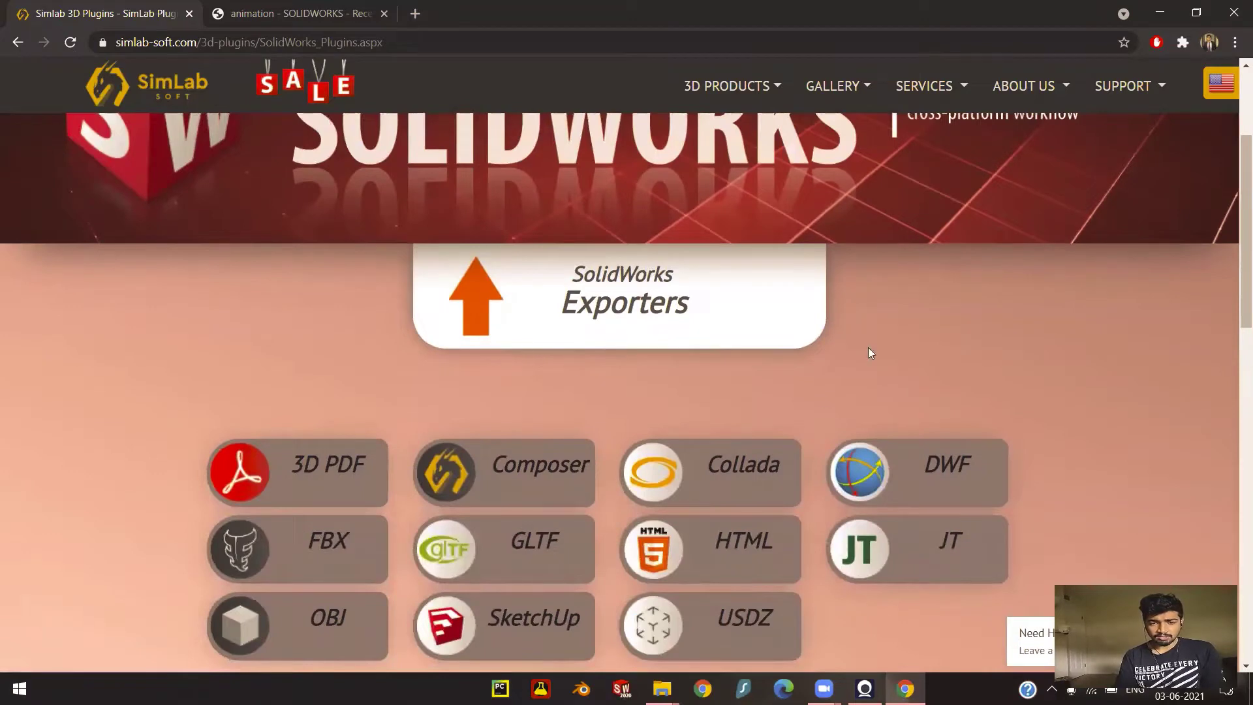
pyautogui.scroll(-3, 724, 359)
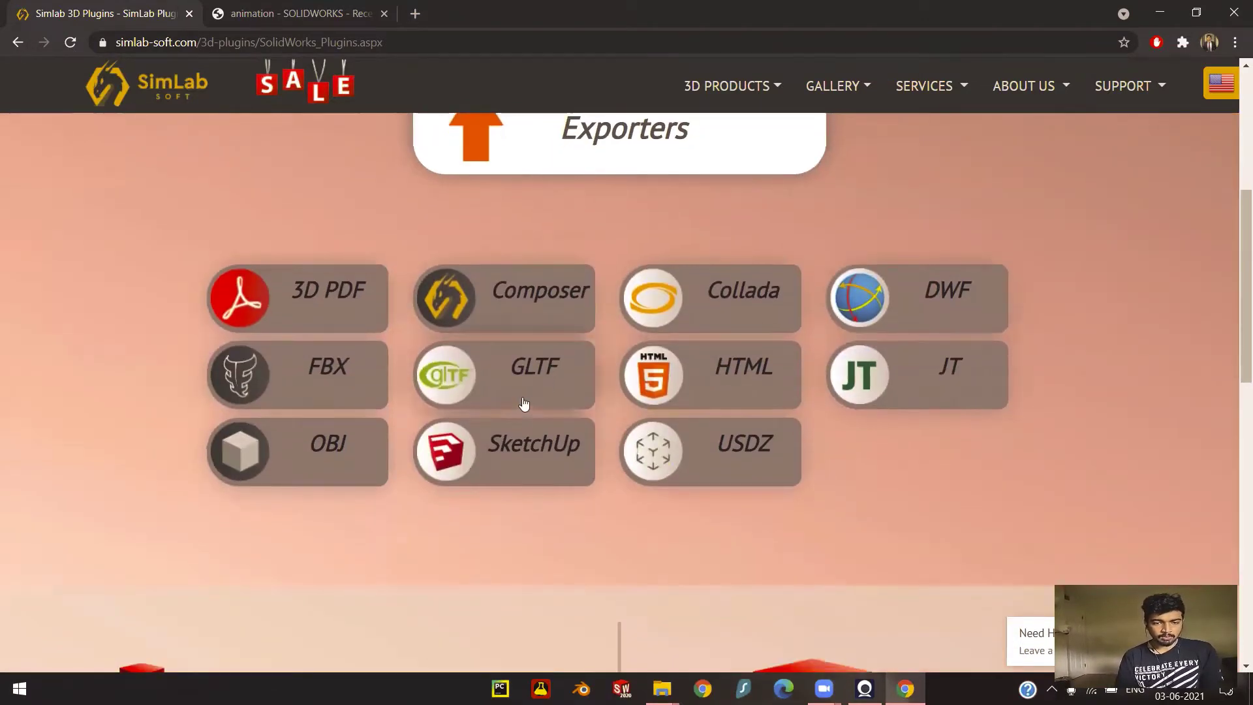
pyautogui.click(531, 380)
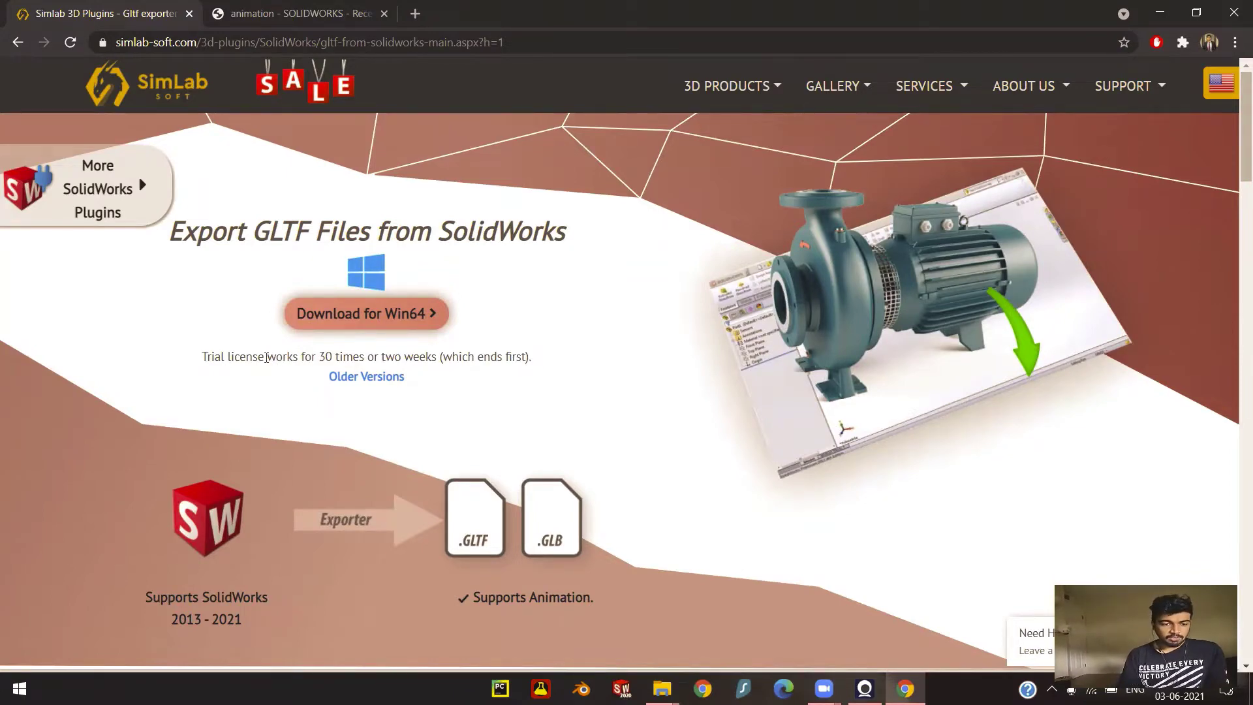
# Review the GLTF exporter's trial licence terms, purchase prices and supported SolidWorks versions.
pyautogui.moveTo(316, 357); pyautogui.dragTo(419, 357)
pyautogui.click(419, 356)
pyautogui.scroll(-3, 609, 337)
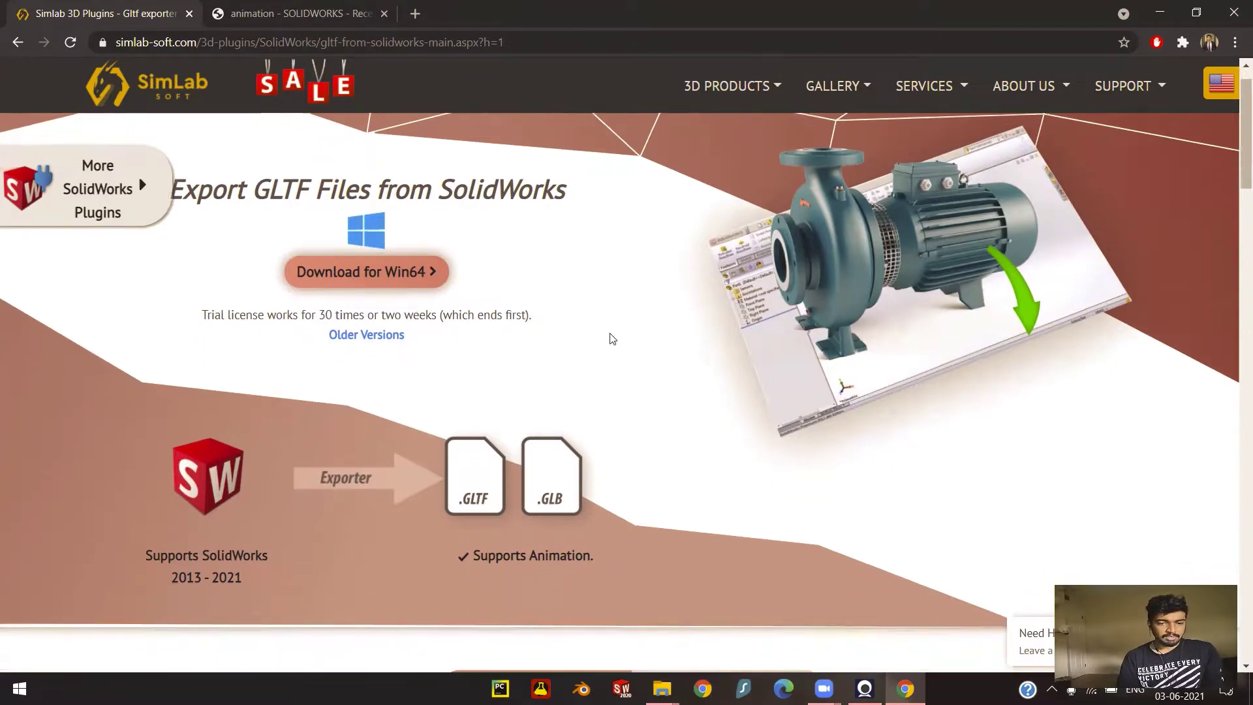
pyautogui.scroll(-2, 610, 336)
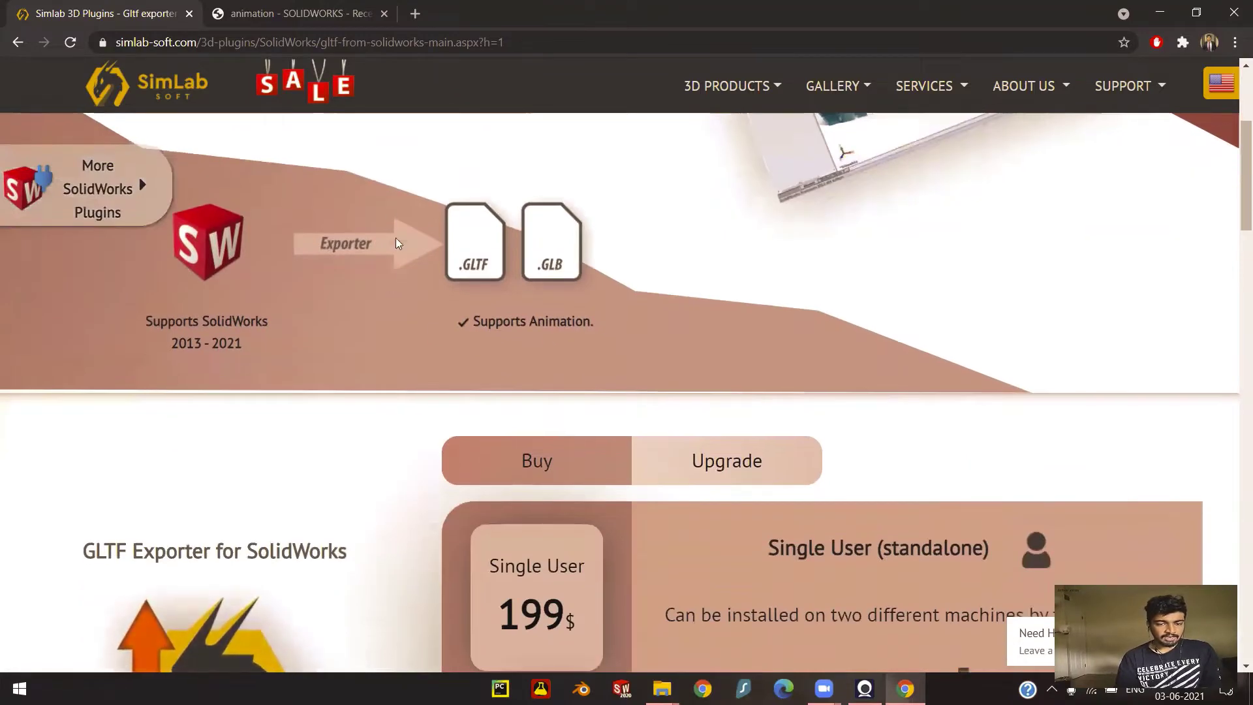
pyautogui.scroll(-3, 431, 522)
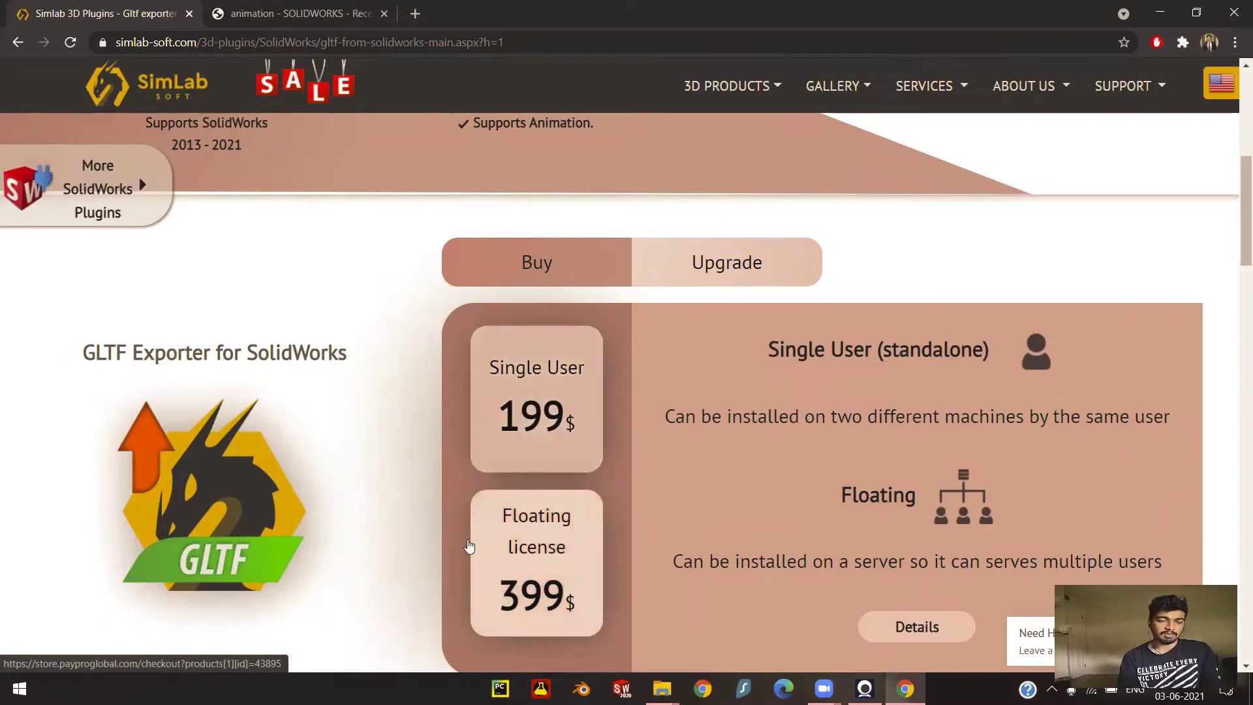
pyautogui.scroll(5, 358, 261)
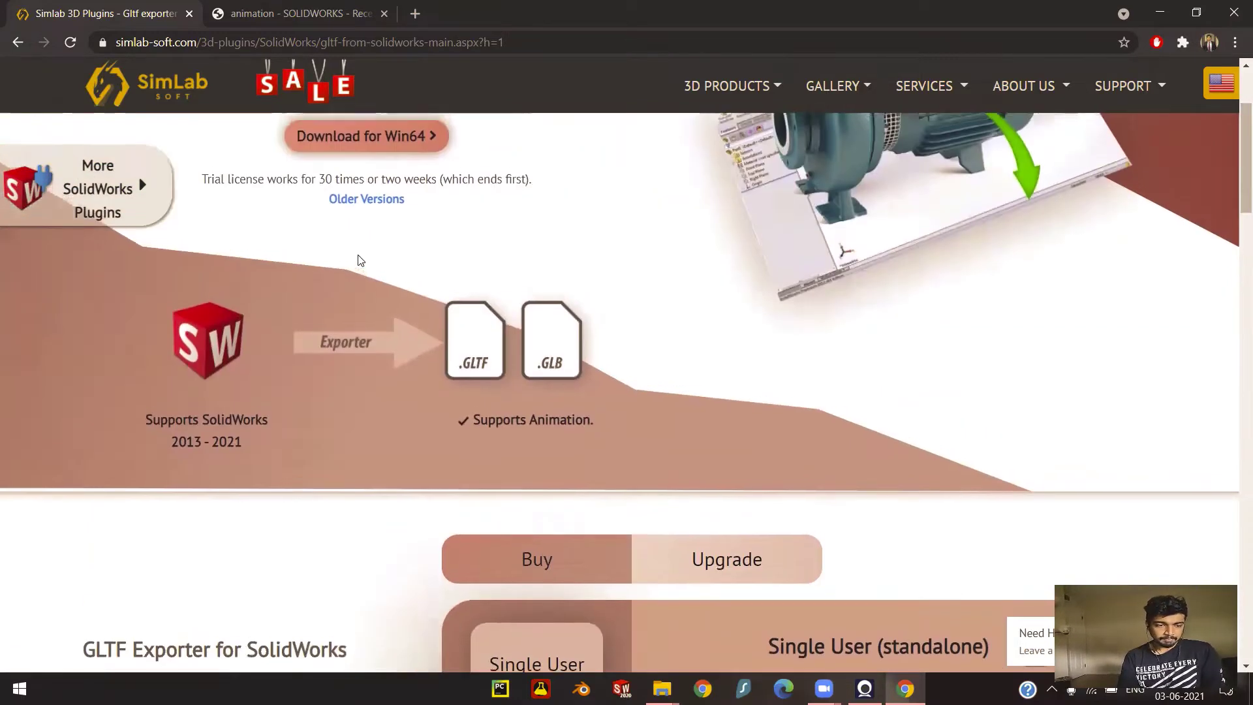
pyautogui.scroll(2, 358, 260)
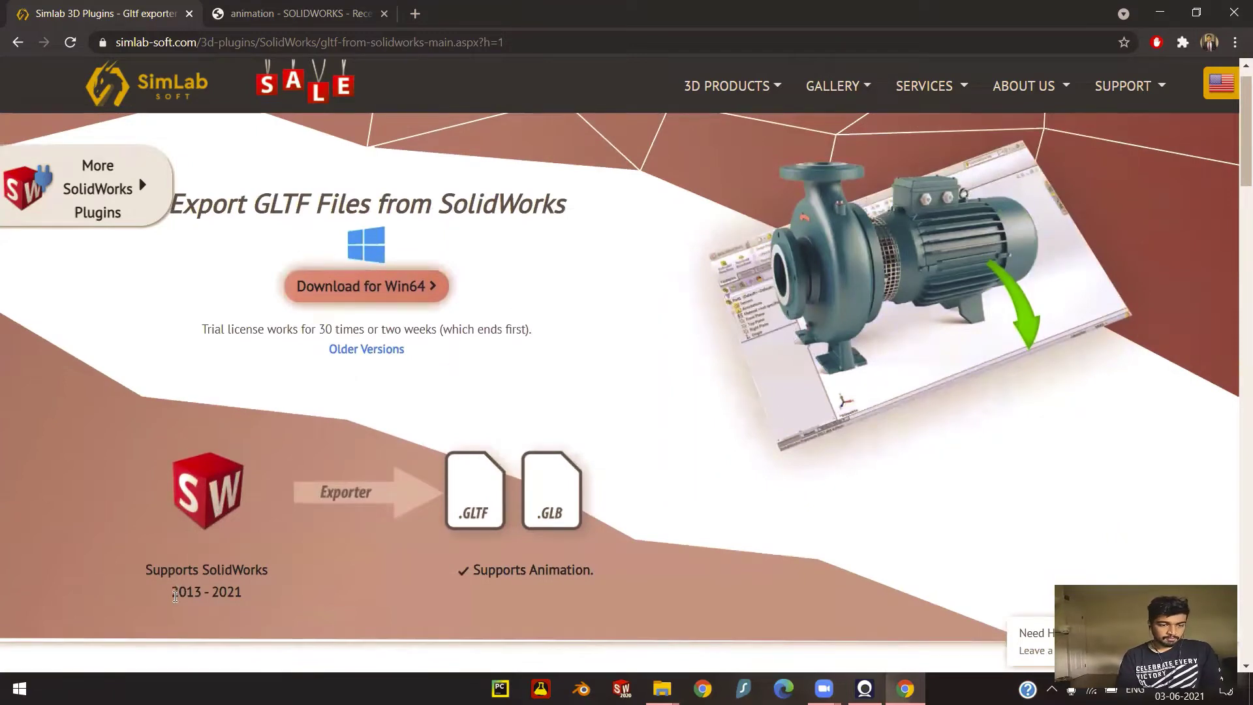
pyautogui.moveTo(173, 593); pyautogui.dragTo(228, 599)
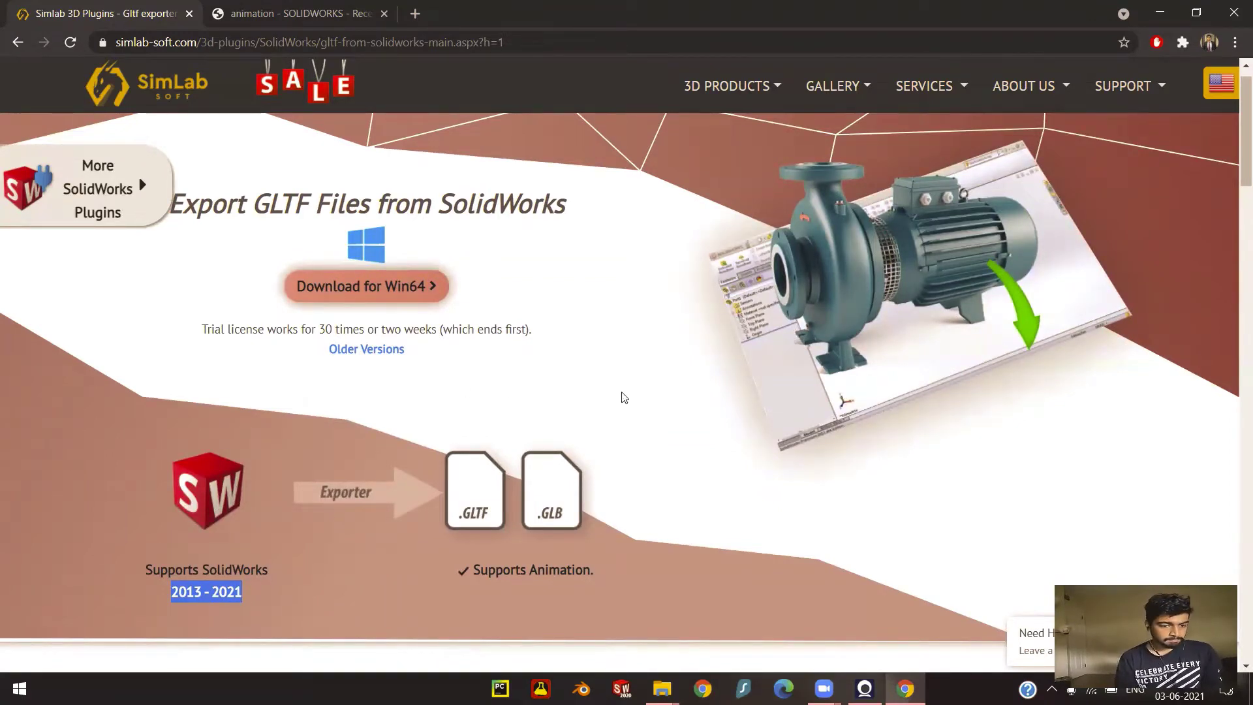
pyautogui.click(264, 549)
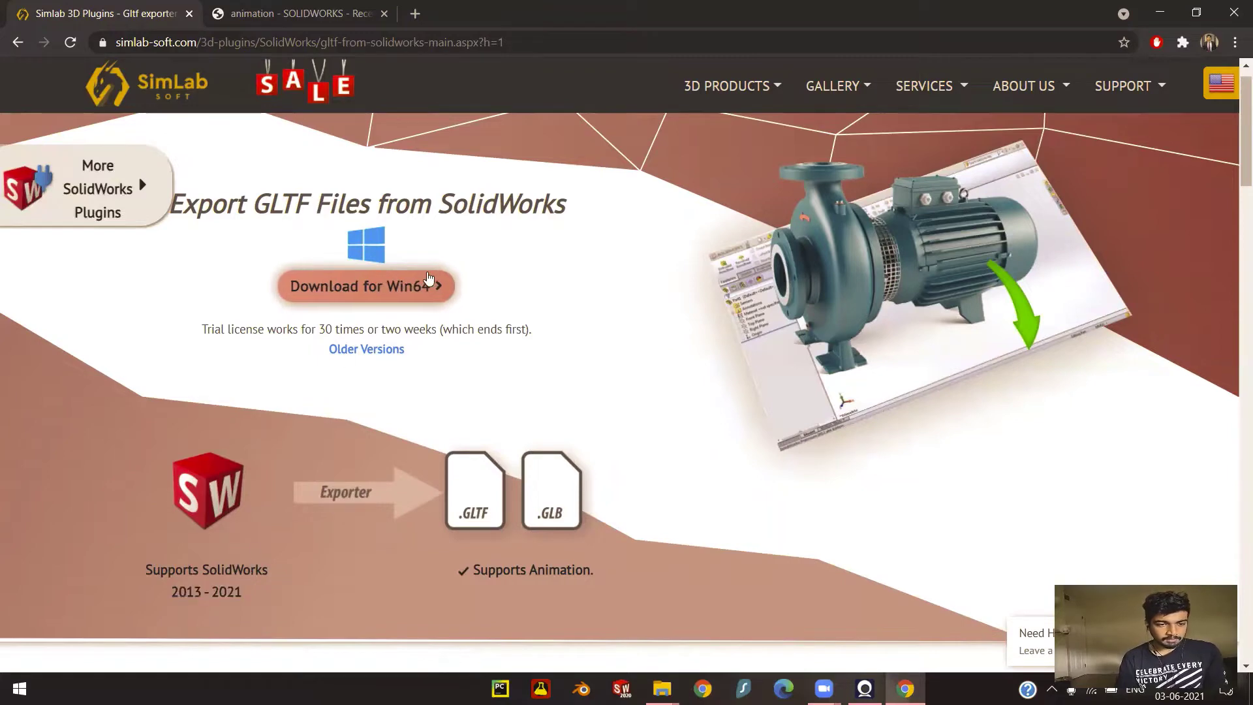
# Download the Win64 GLTF exporter installer into the Zapworks Tutorials folder as SolidWorks_GLTF_Exporter_10.0.exe.
pyautogui.click(437, 295)
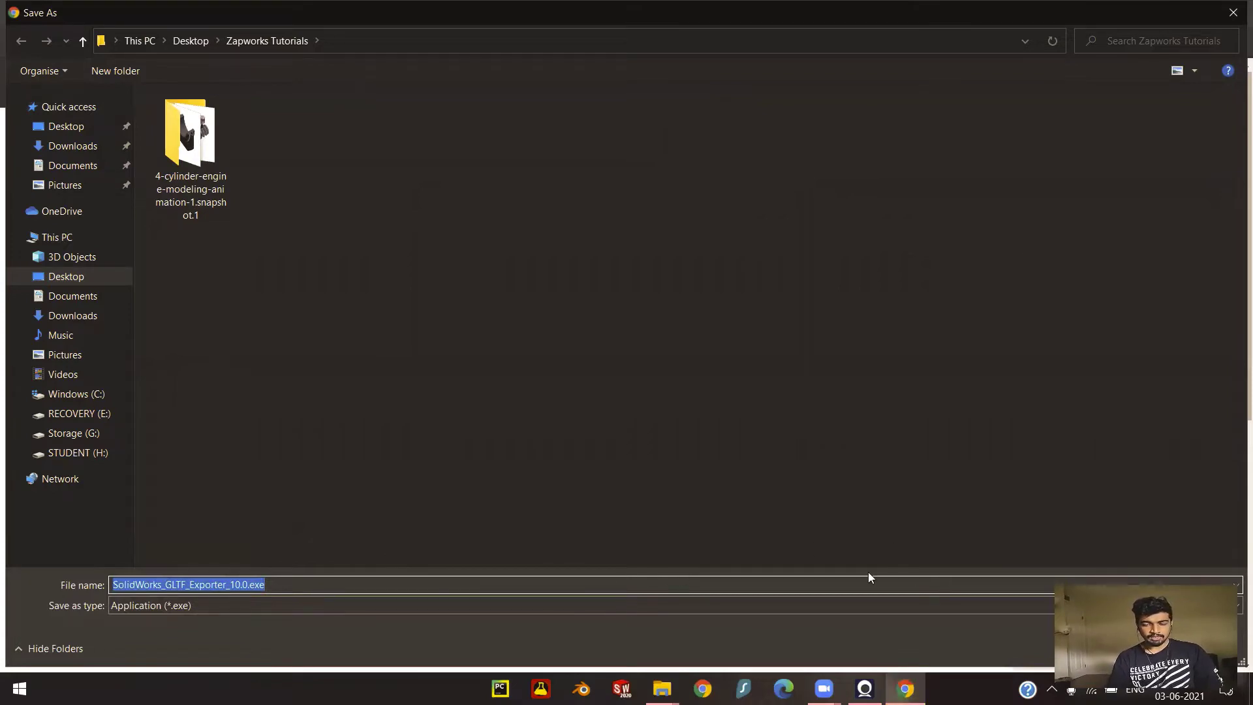
pyautogui.press('Return')
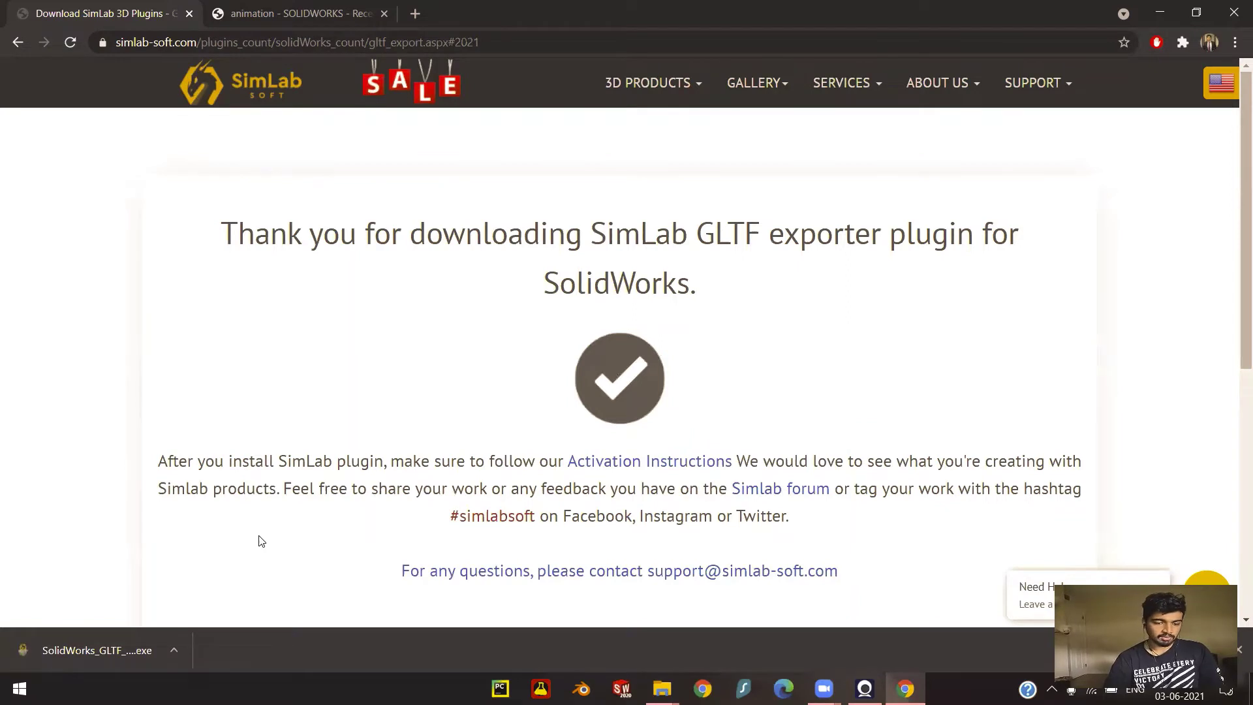
pyautogui.click(112, 642)
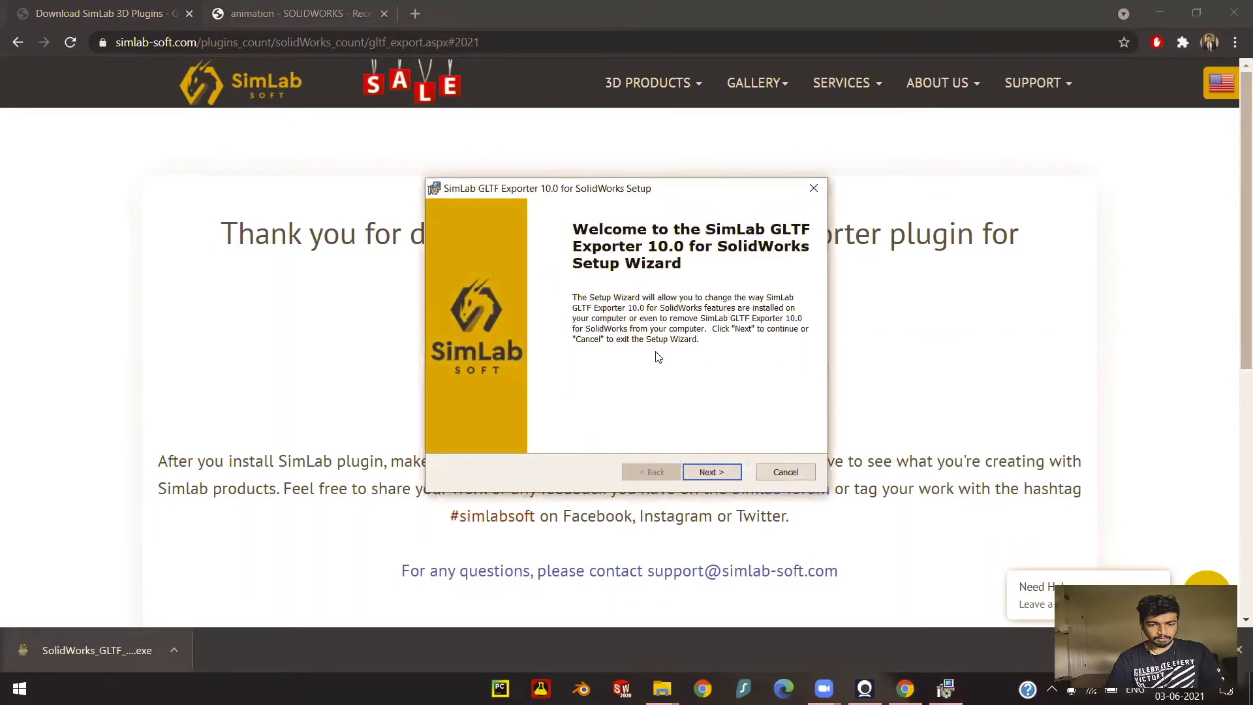
pyautogui.click(722, 472)
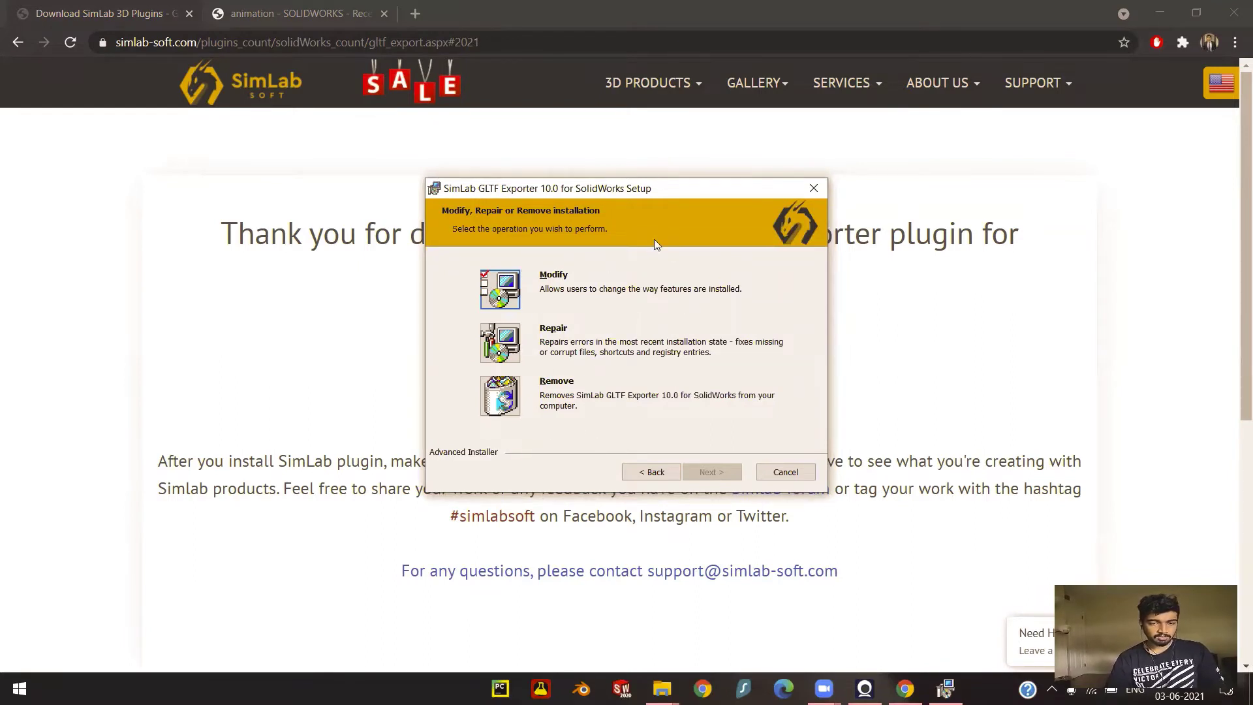
pyautogui.click(793, 474)
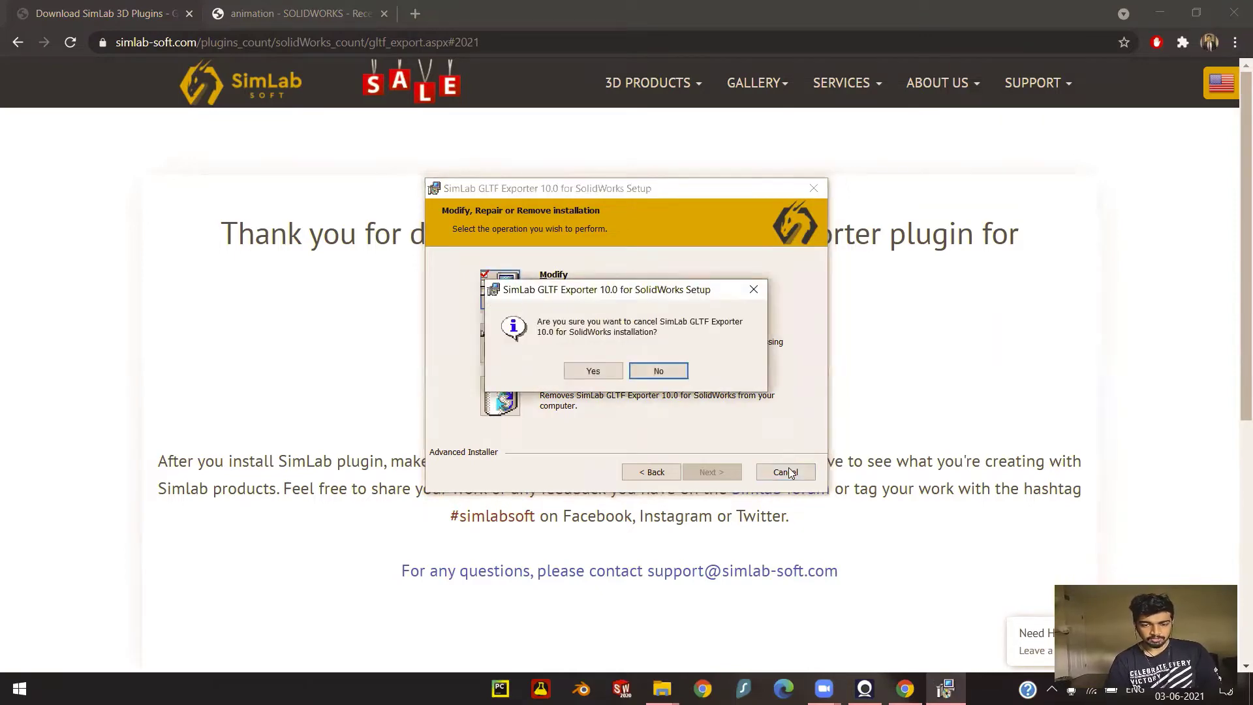
pyautogui.click(593, 371)
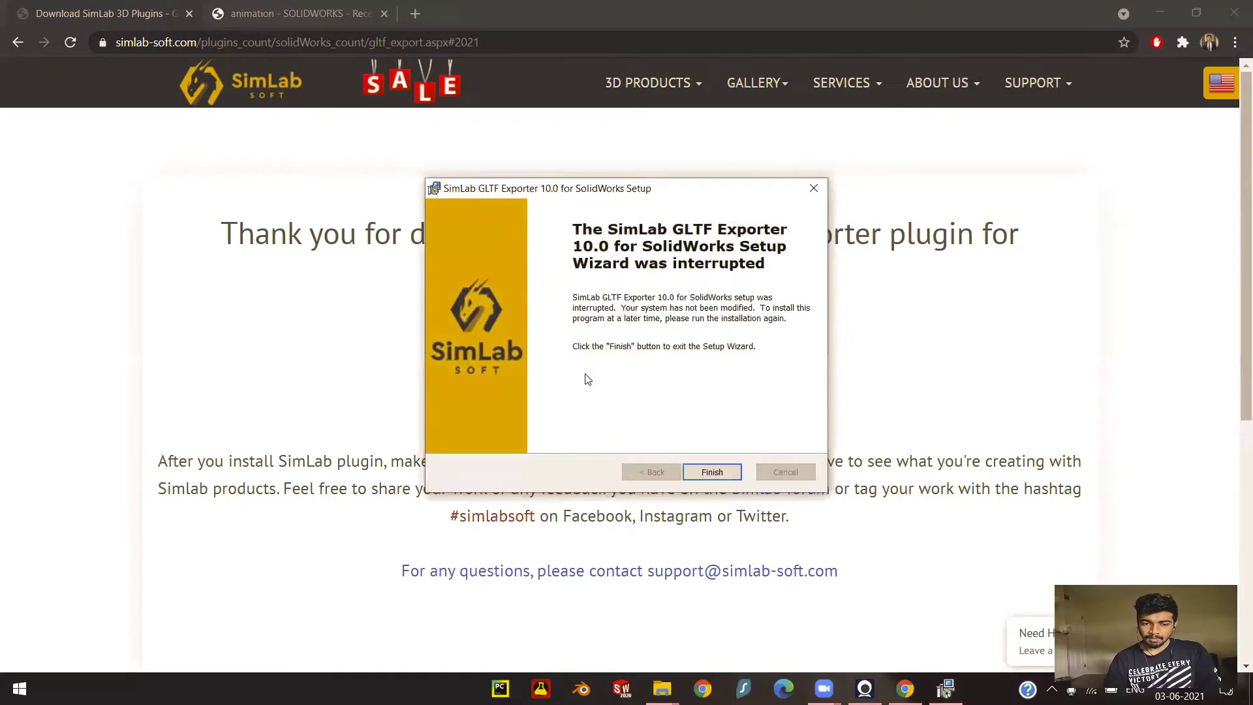
pyautogui.click(705, 471)
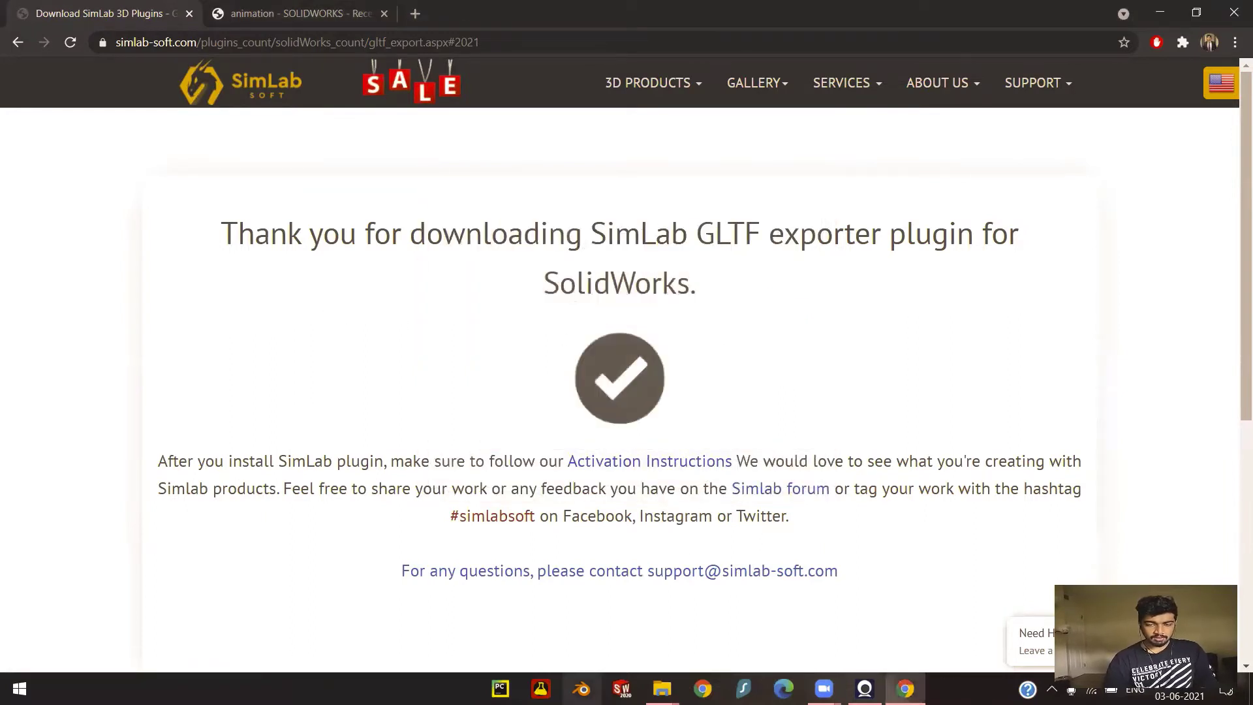
# Start SOLIDWORKS, dismiss the welcome window, and create a new part document.
pyautogui.click(622, 689)
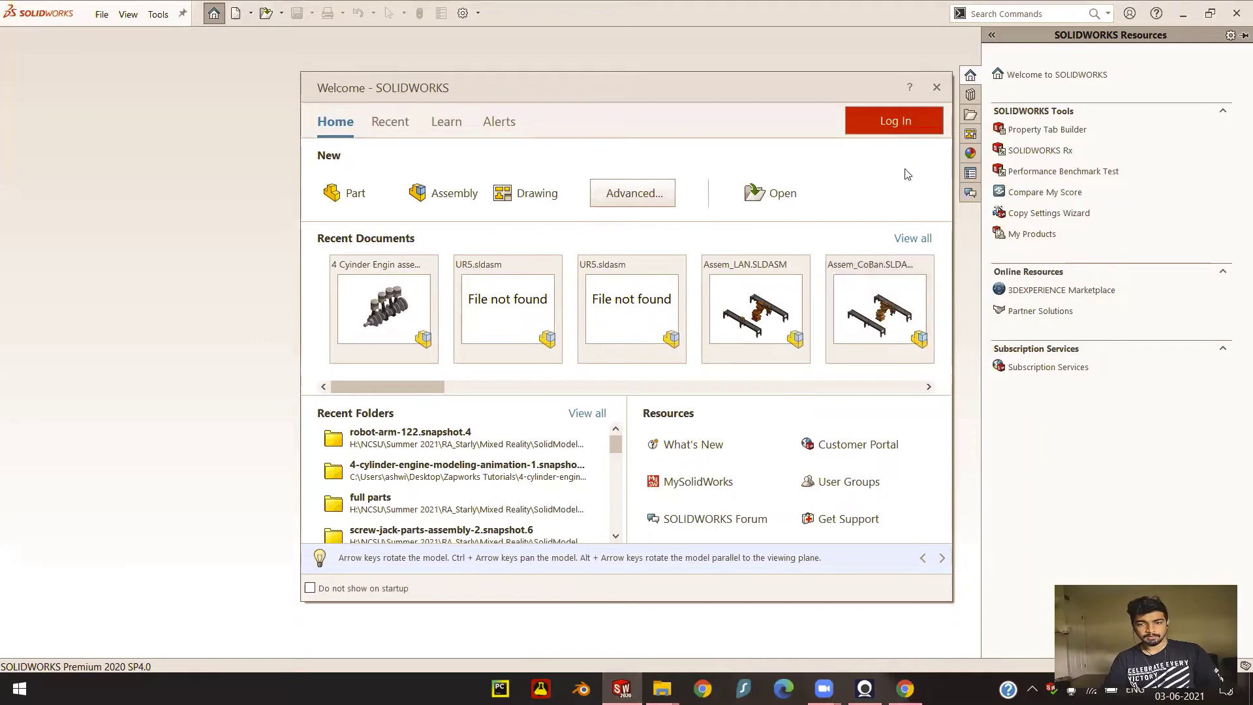
pyautogui.click(938, 88)
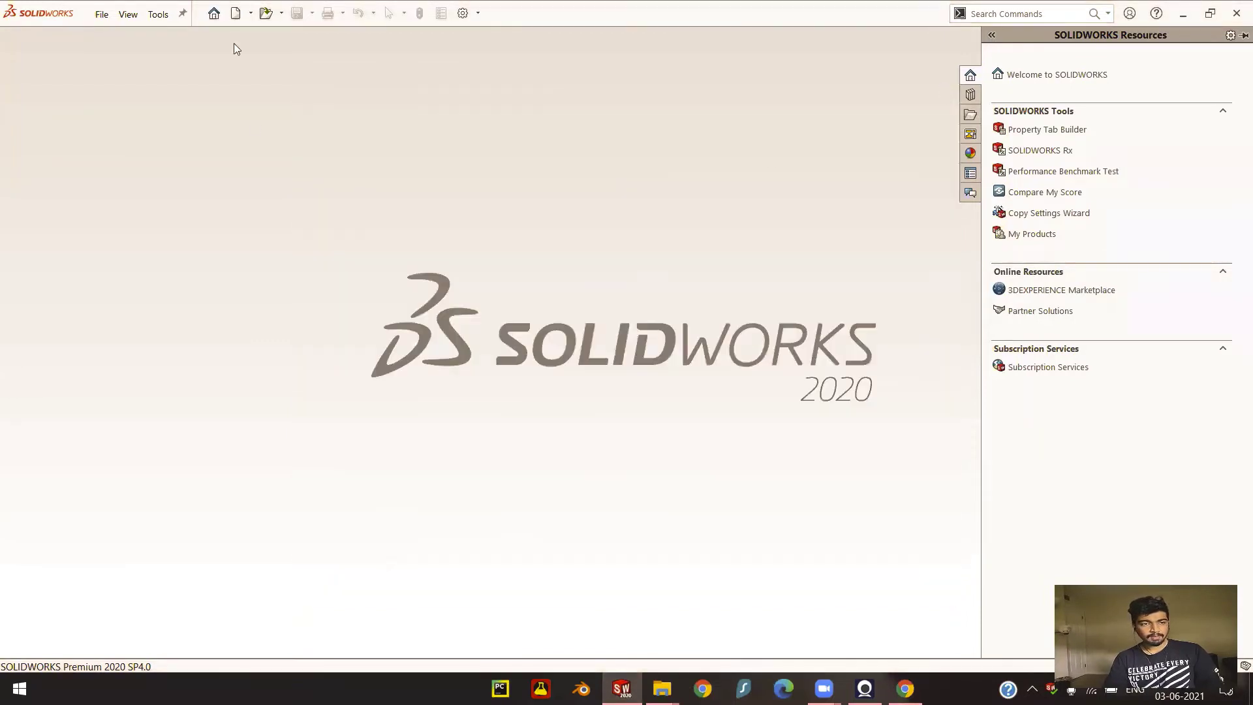
pyautogui.hotkey('ctrl', 'n')
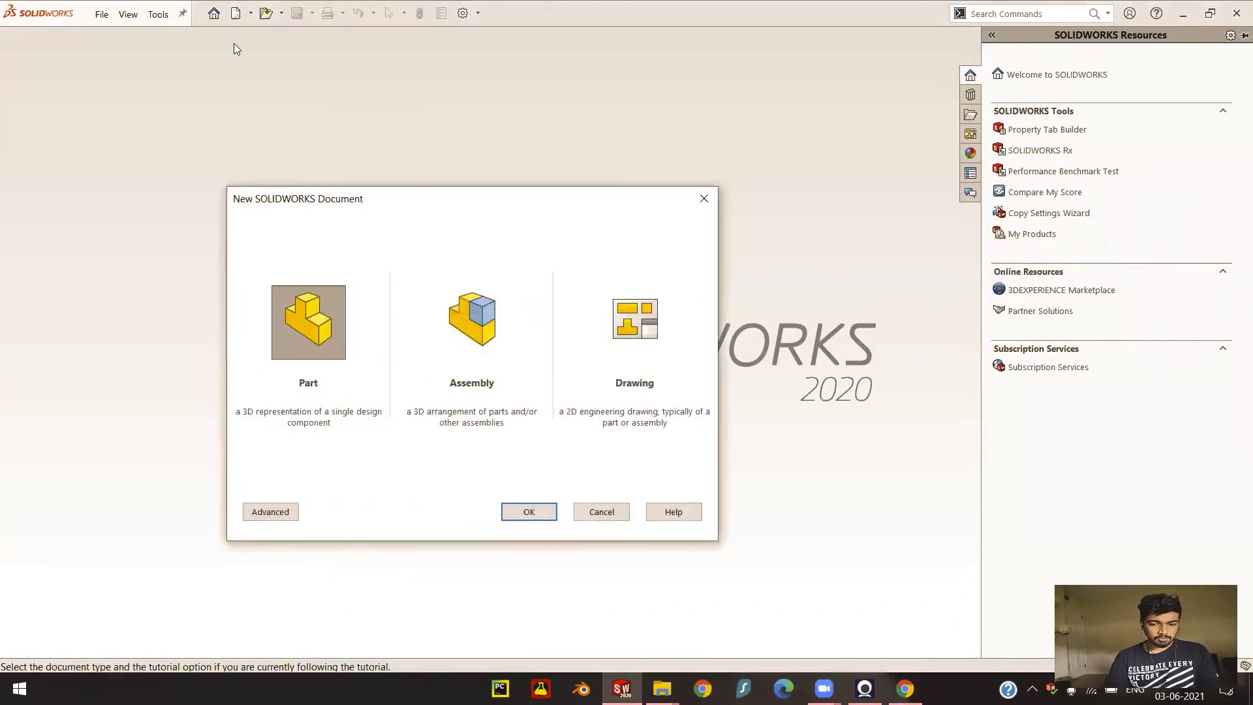
pyautogui.press('Return')
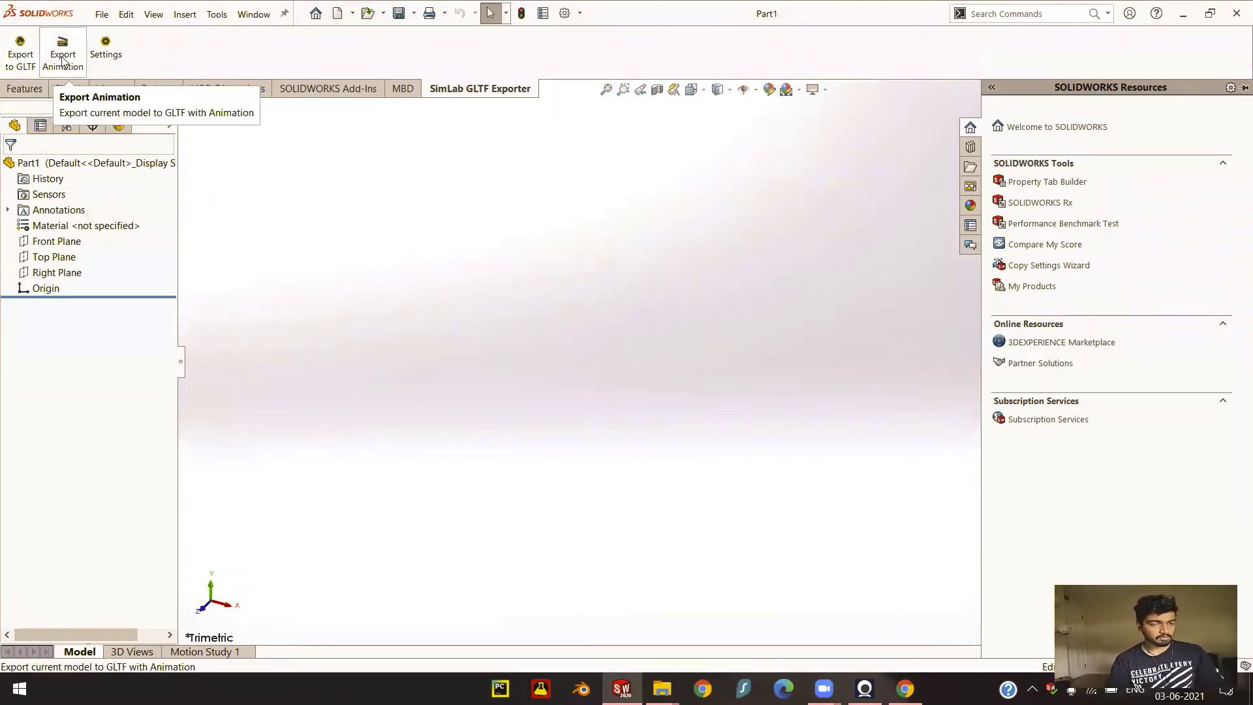
# Check the registration and trial status in the SimLab GLTF Exporter's settings window, and close it.
pyautogui.click(109, 57)
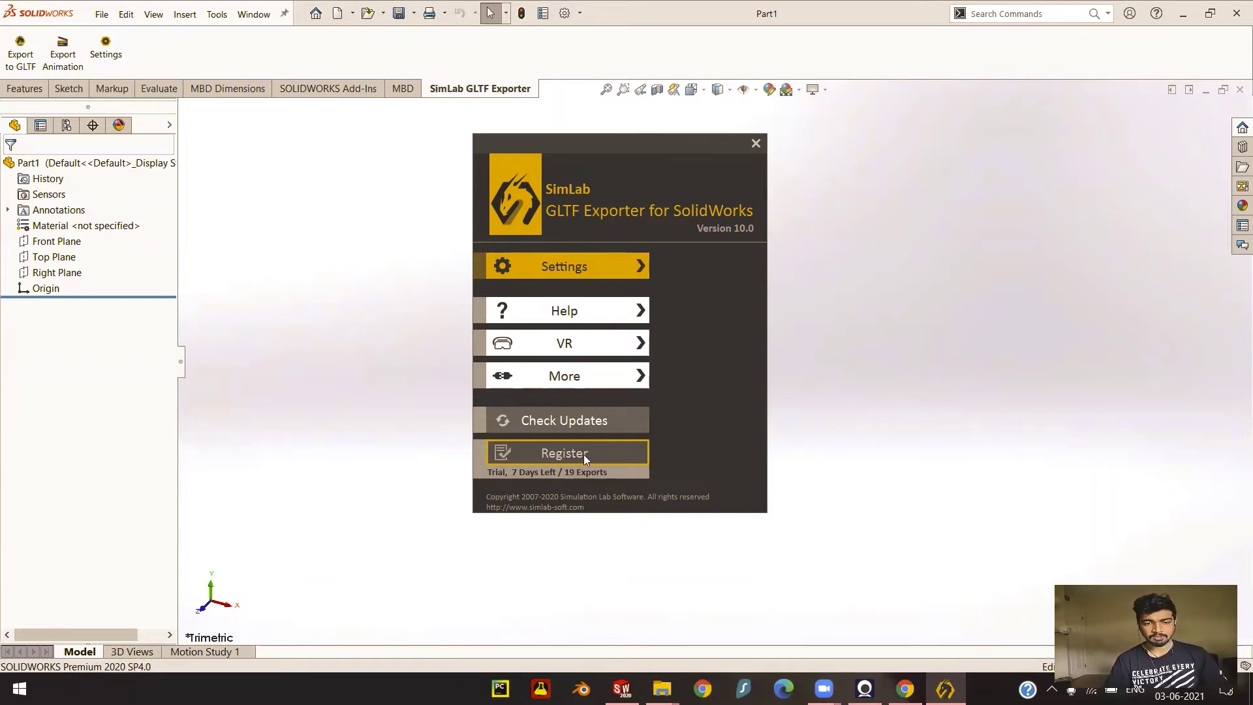
pyautogui.click(756, 143)
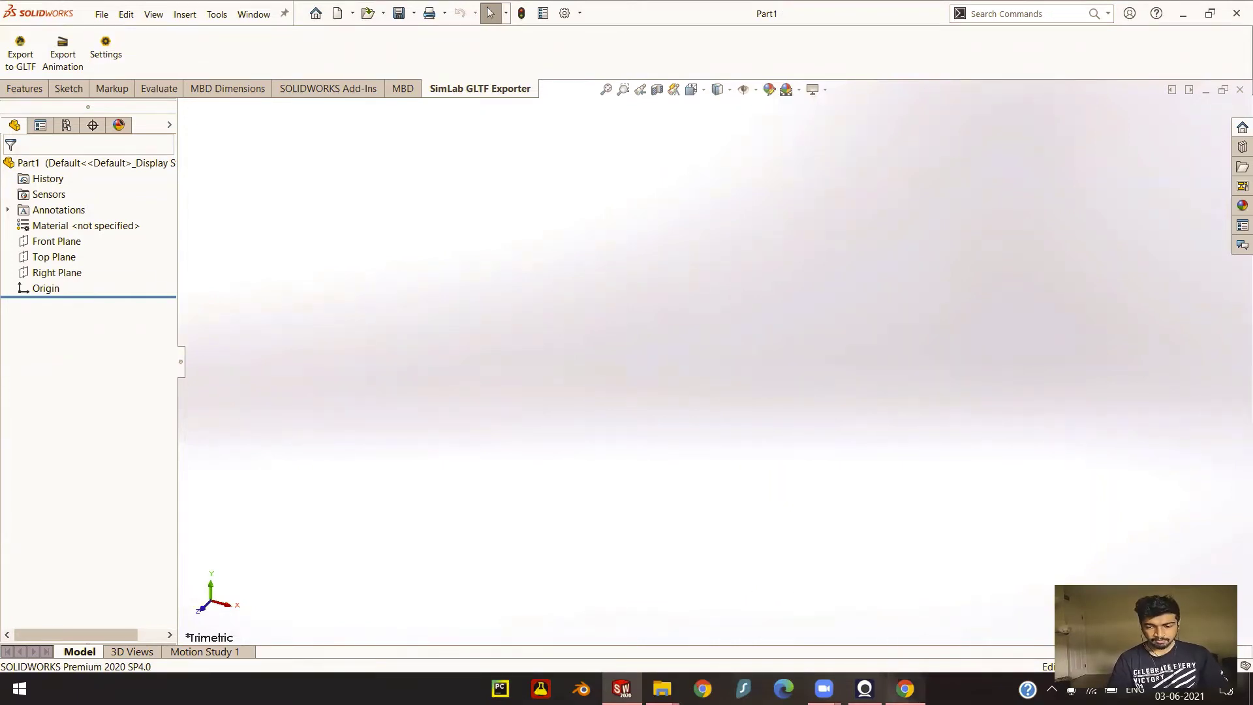
# Switch to Chrome, browse the GrabCAD animation models for SOLIDWORKS, and open the 4 Cylinder Engine Modeling & animation model page.
pyautogui.click(905, 689)
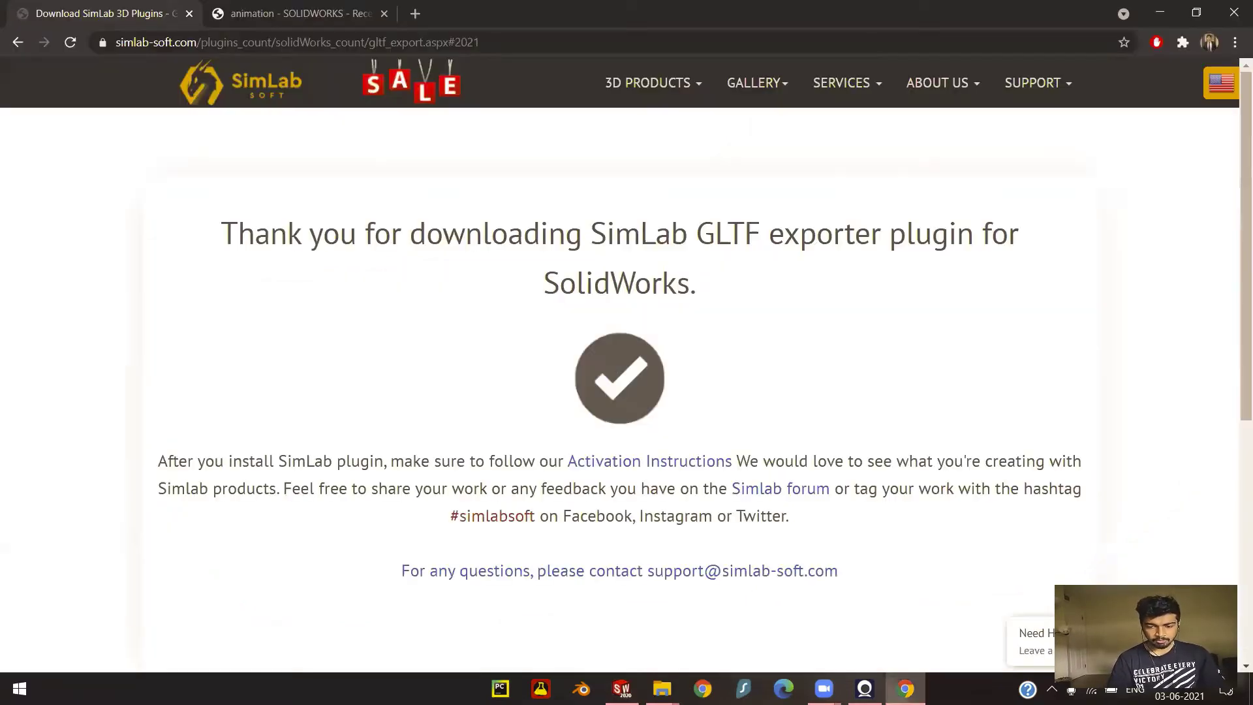
pyautogui.click(291, 5)
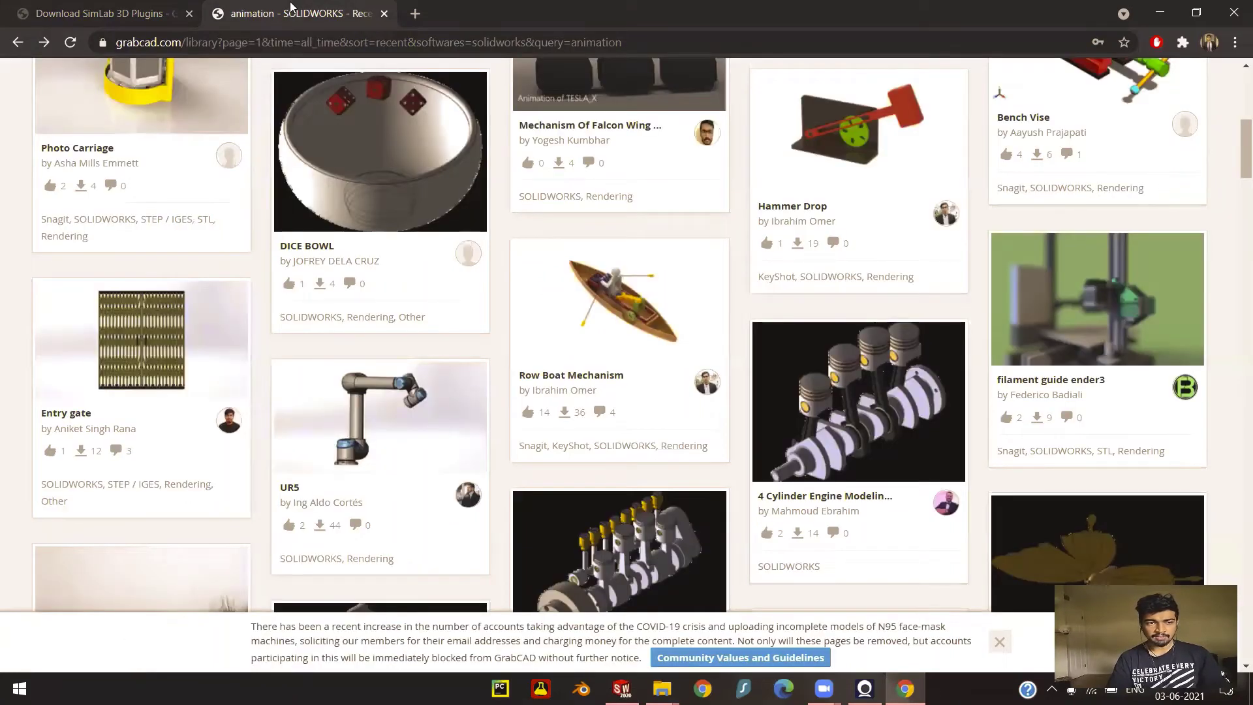
pyautogui.scroll(8, 425, 209)
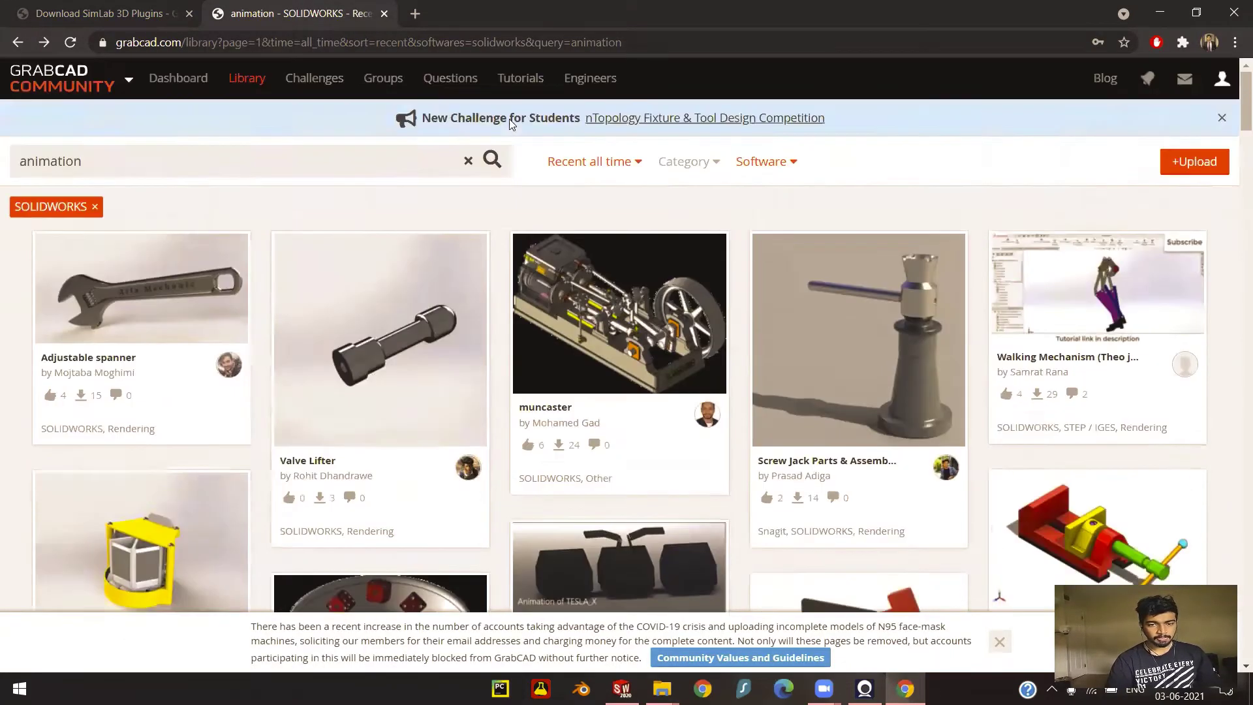
pyautogui.scroll(-7, 517, 314)
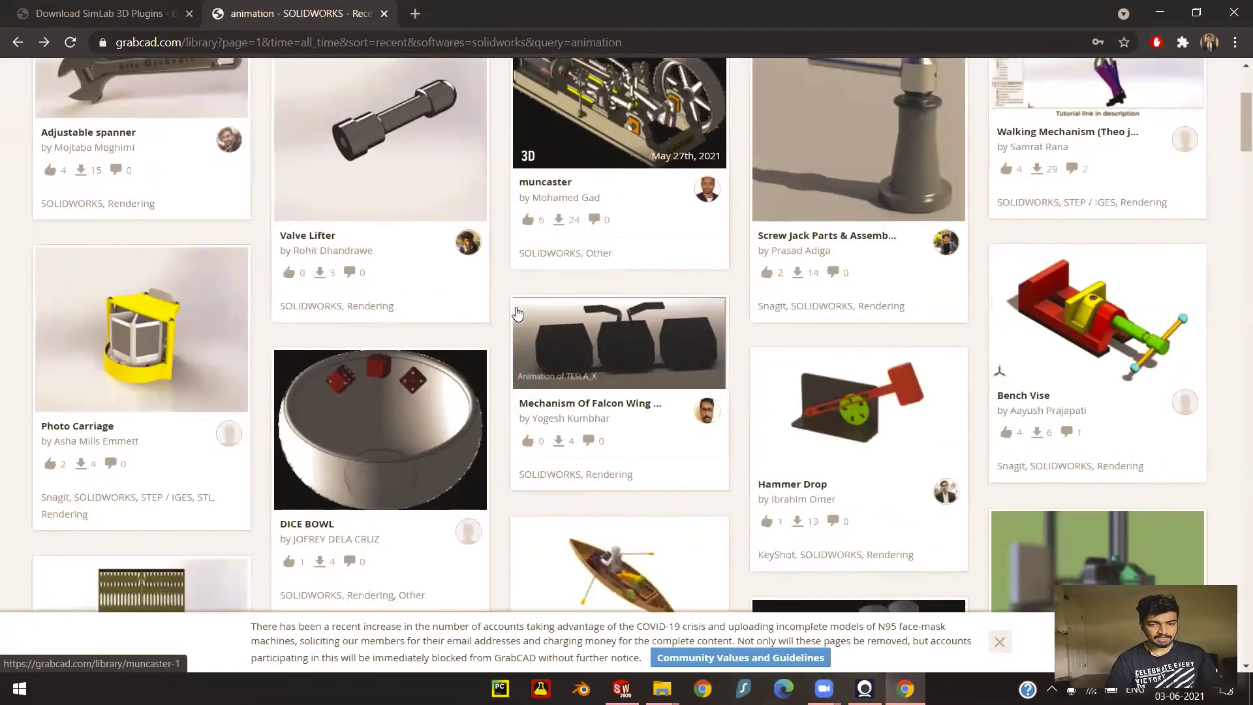
pyautogui.scroll(-12, 517, 313)
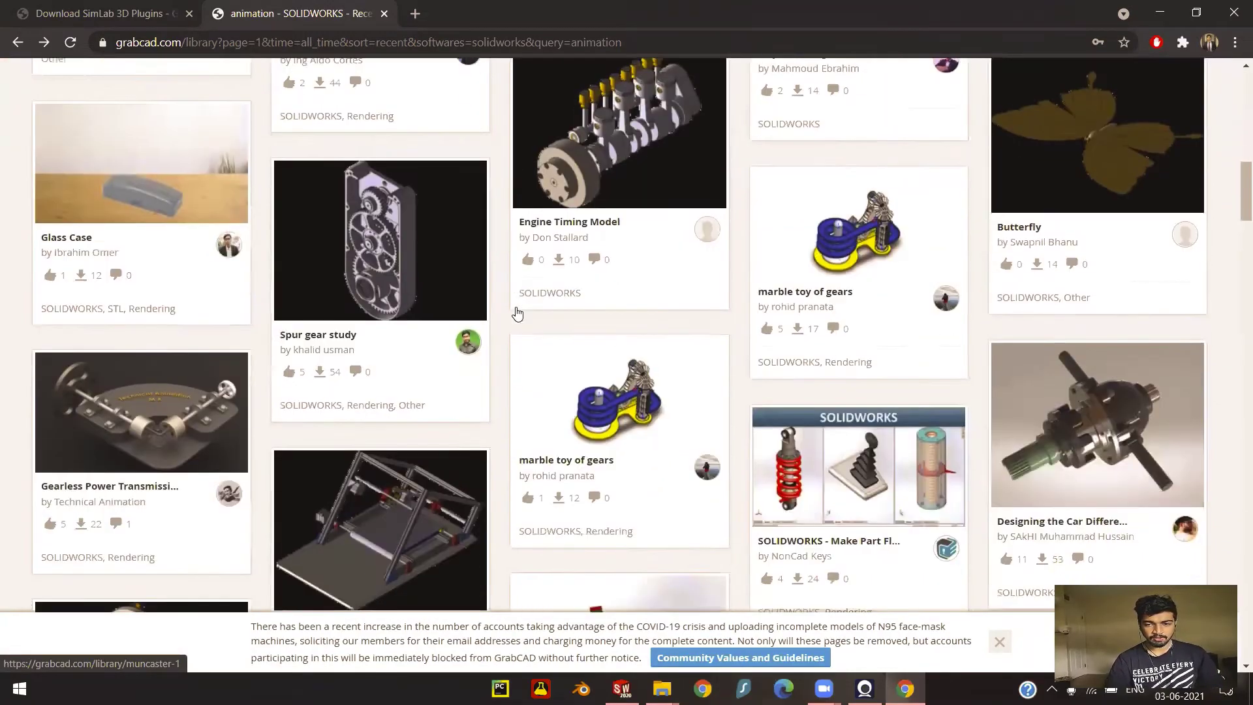
pyautogui.scroll(1, 516, 314)
pyautogui.scroll(-2, 517, 314)
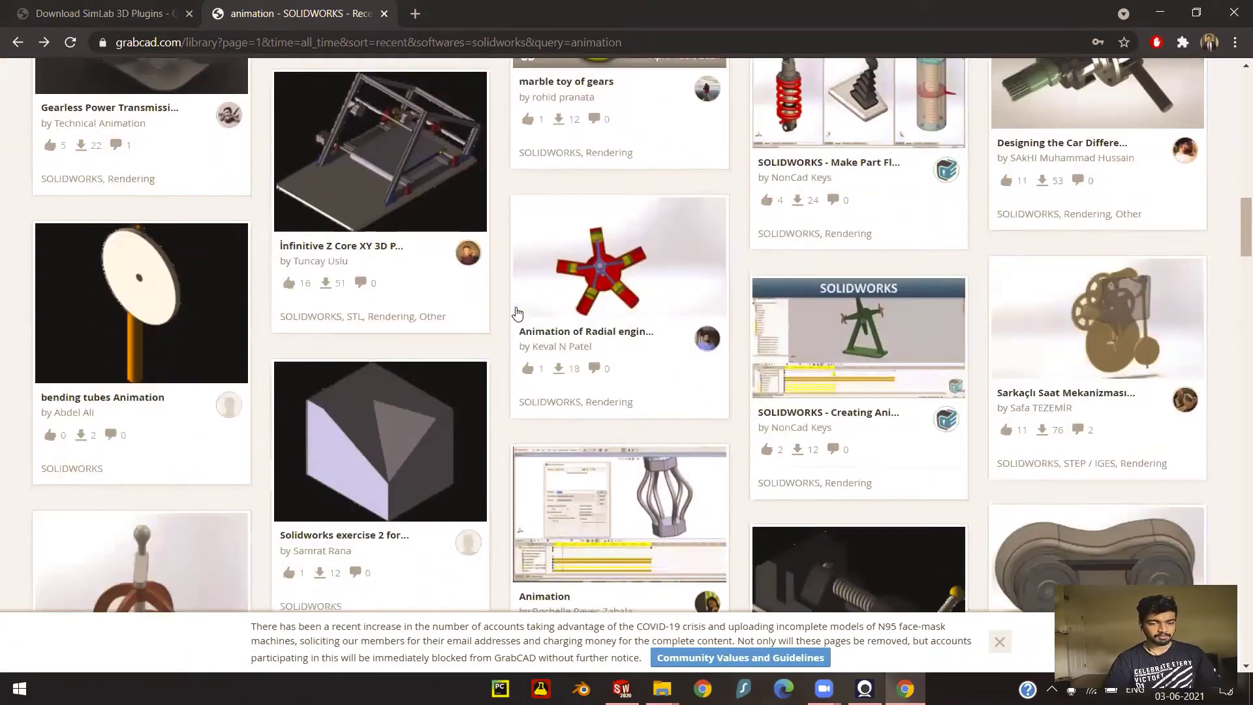
pyautogui.scroll(3, 517, 314)
pyautogui.scroll(8, 517, 314)
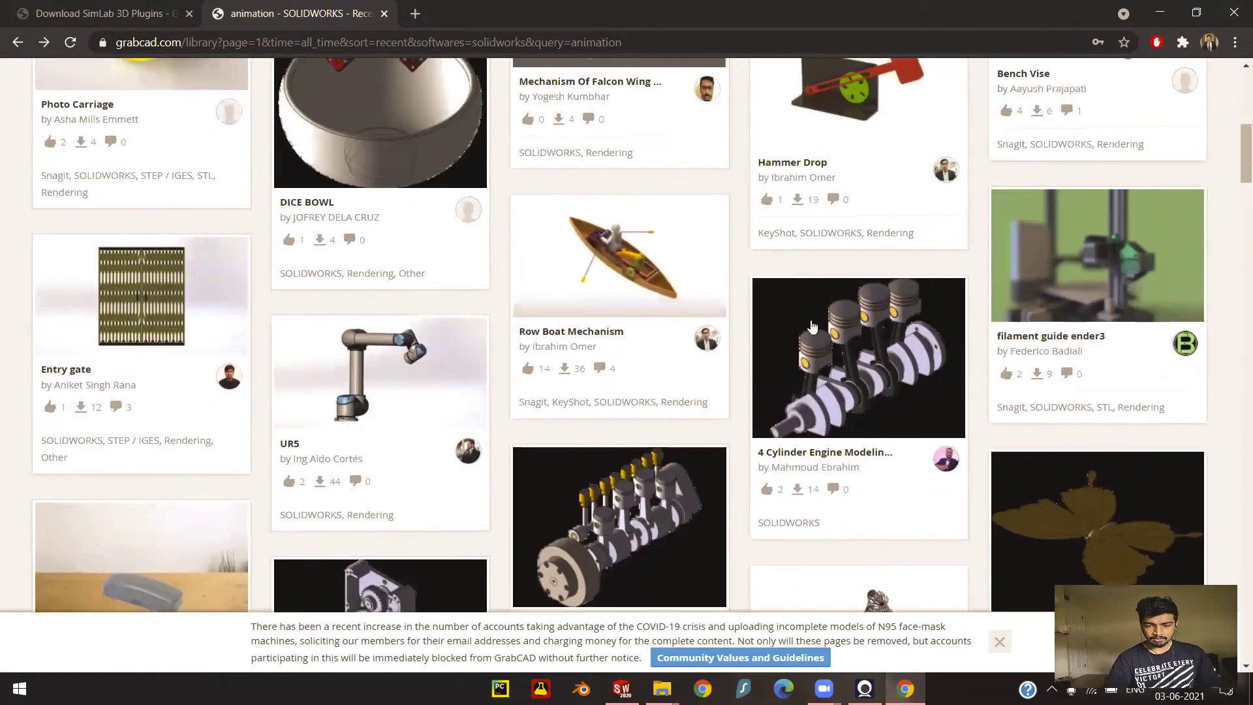
pyautogui.click(897, 377)
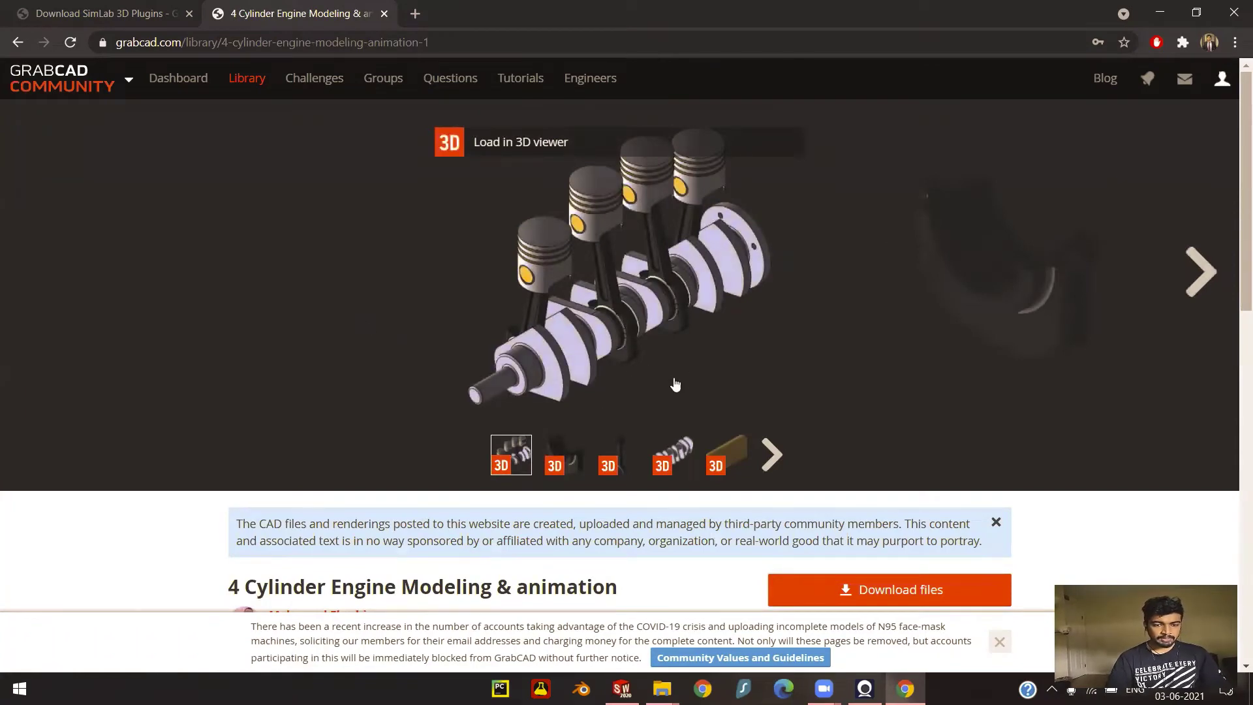
pyautogui.scroll(-2, 676, 385)
pyautogui.scroll(2, 675, 385)
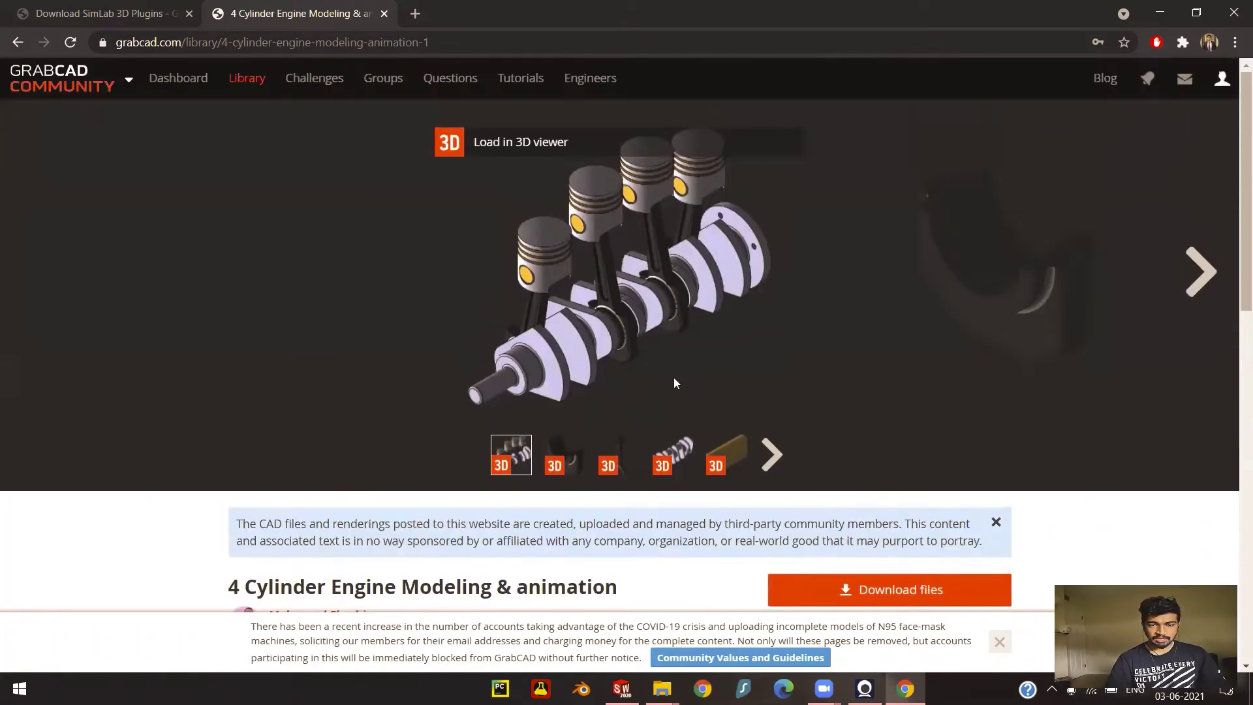
pyautogui.scroll(-5, 676, 385)
pyautogui.scroll(-2, 675, 384)
pyautogui.scroll(5, 676, 384)
pyautogui.scroll(2, 676, 384)
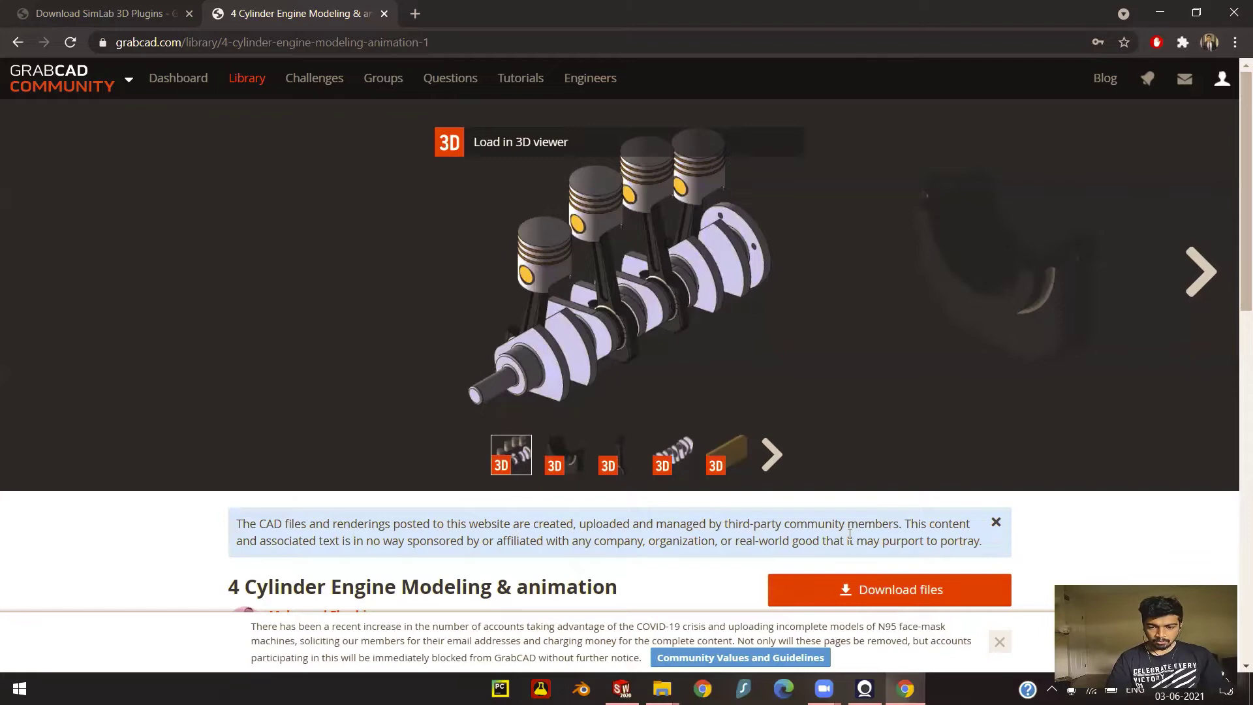
pyautogui.scroll(-2, 945, 525)
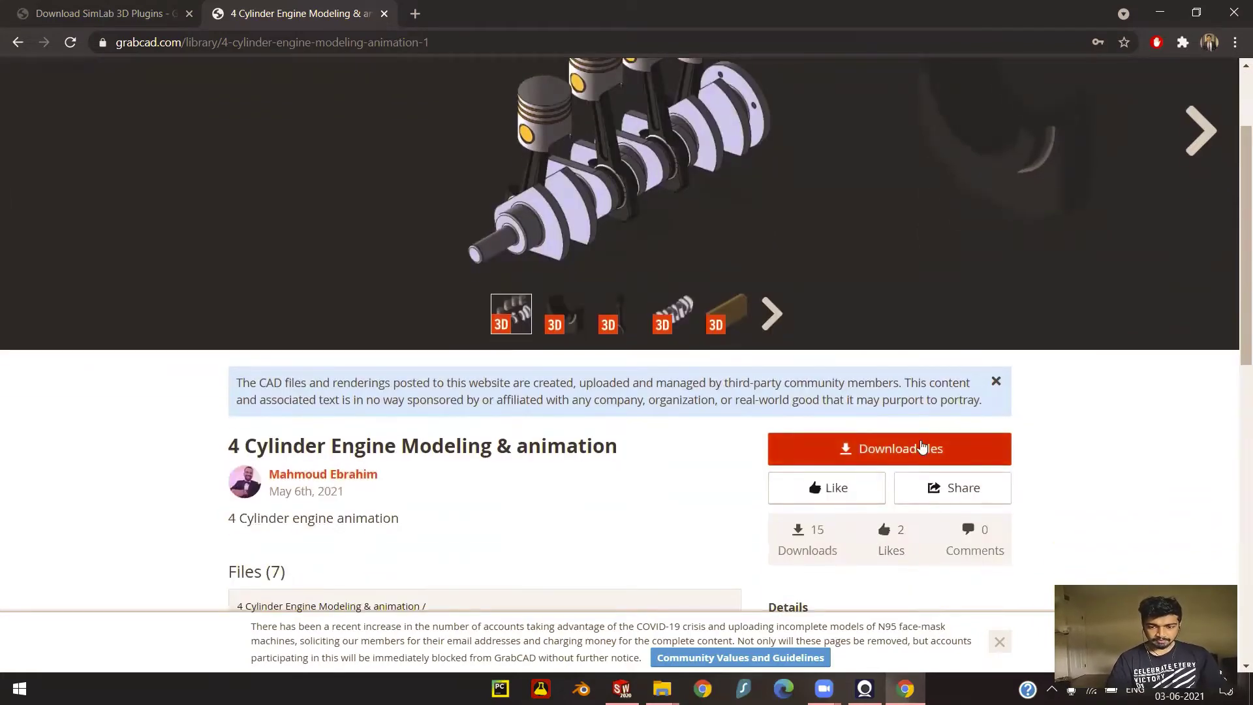
pyautogui.click(923, 448)
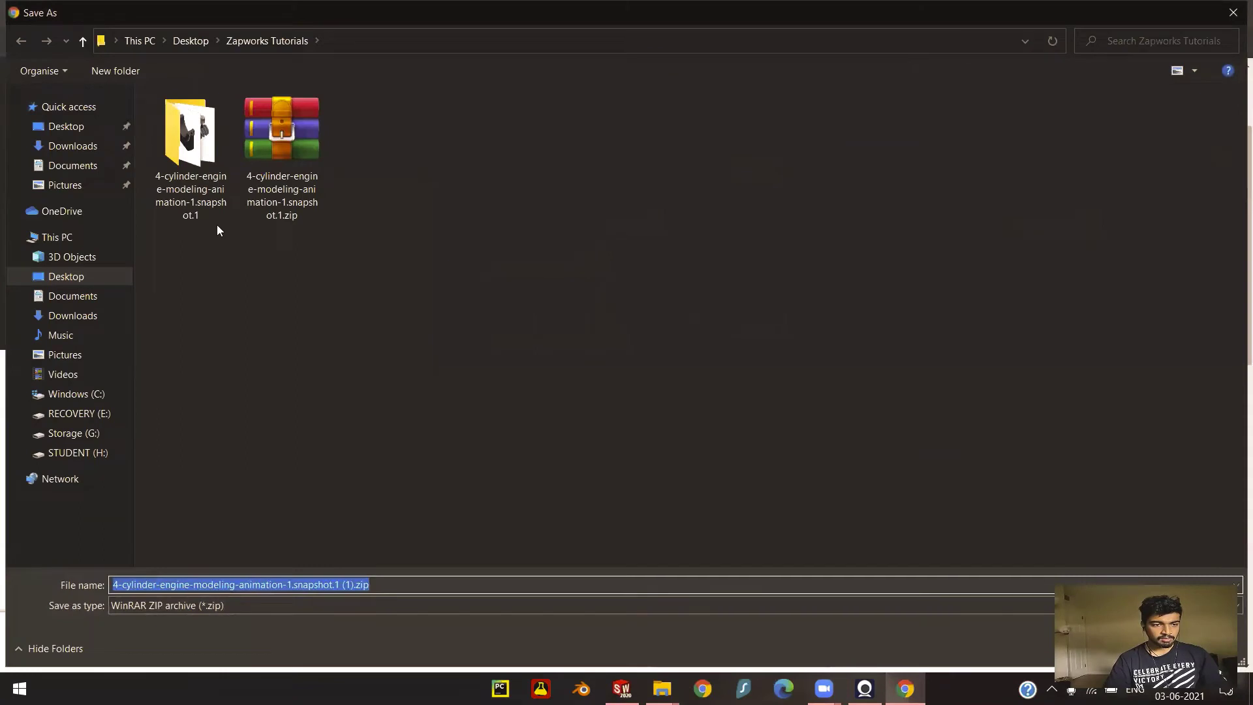
pyautogui.click(206, 212)
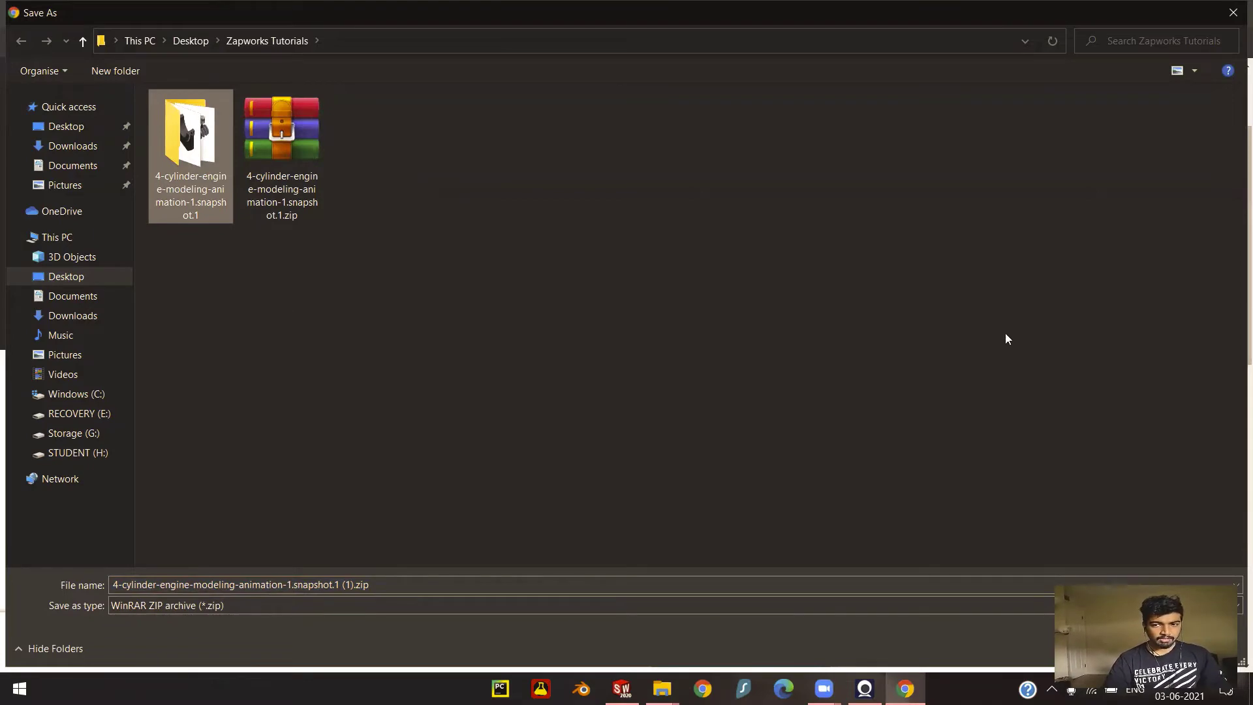
pyautogui.click(1234, 10)
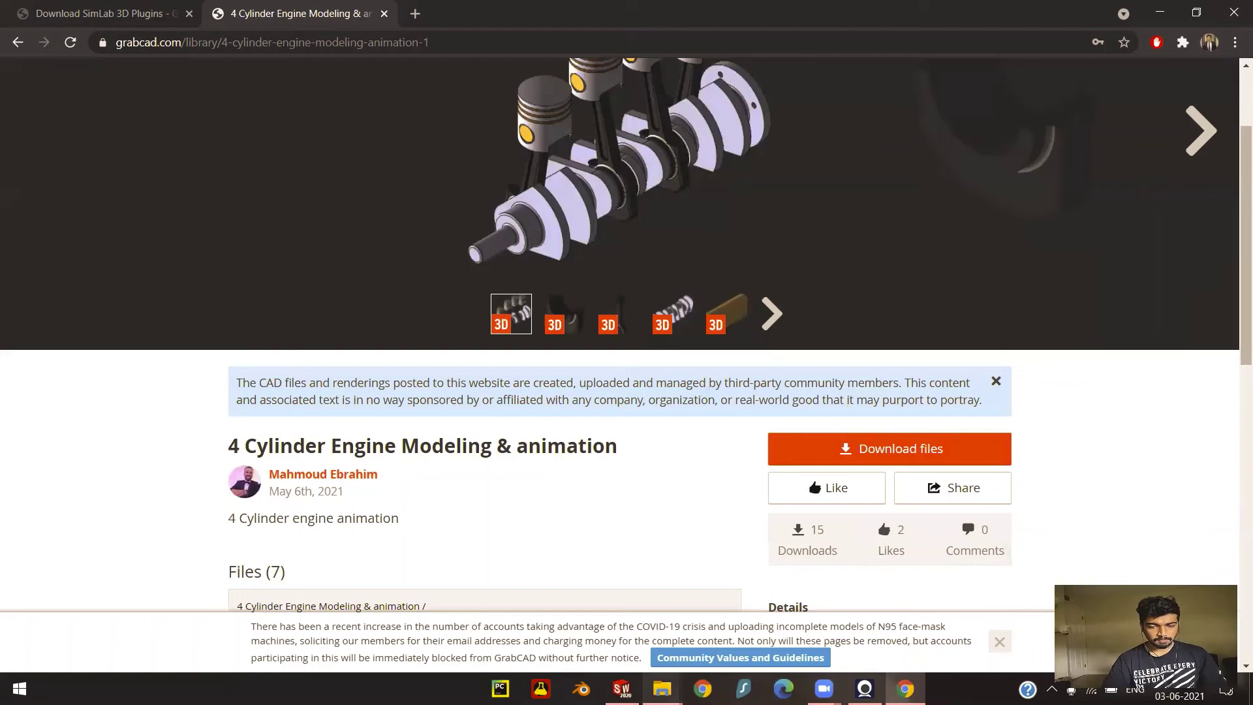
# Switch to File Explorer and open 4 Cyinder Engin assembly.SLDASM from the 4-cylinder-engine-modeling-animation-1.snapshot.1 folder in SOLIDWORKS.
pyautogui.click(662, 689)
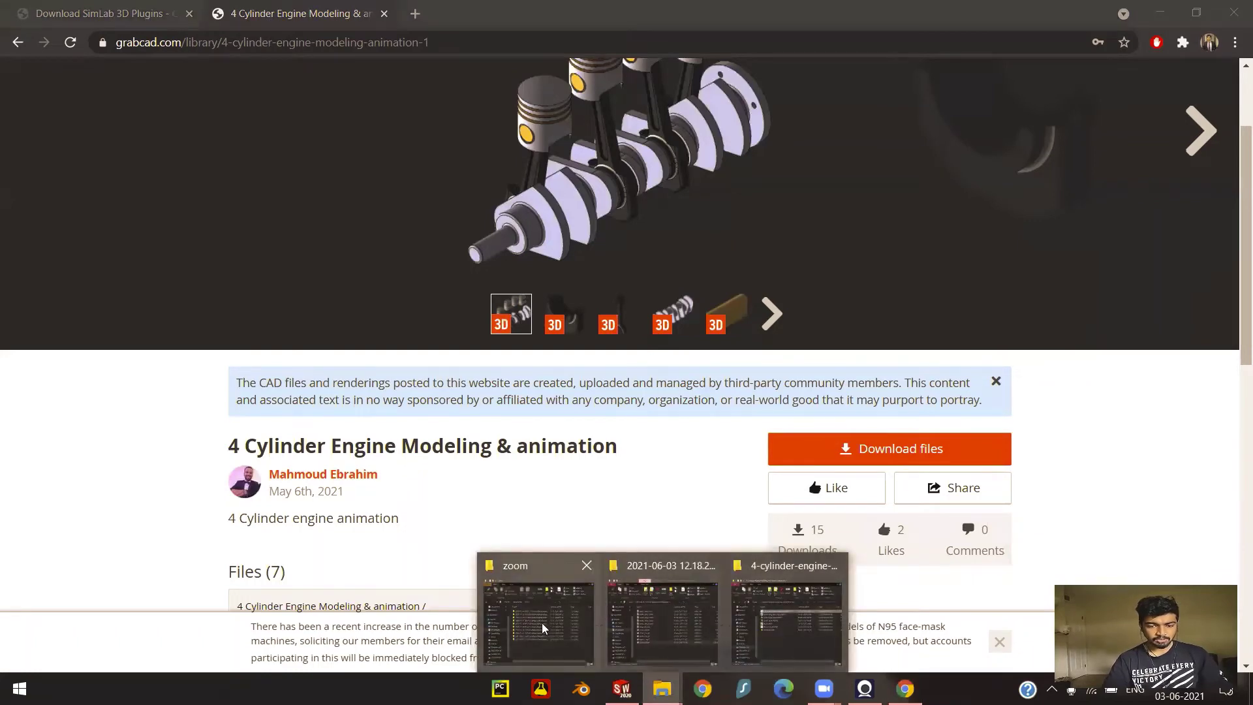
pyautogui.click(791, 632)
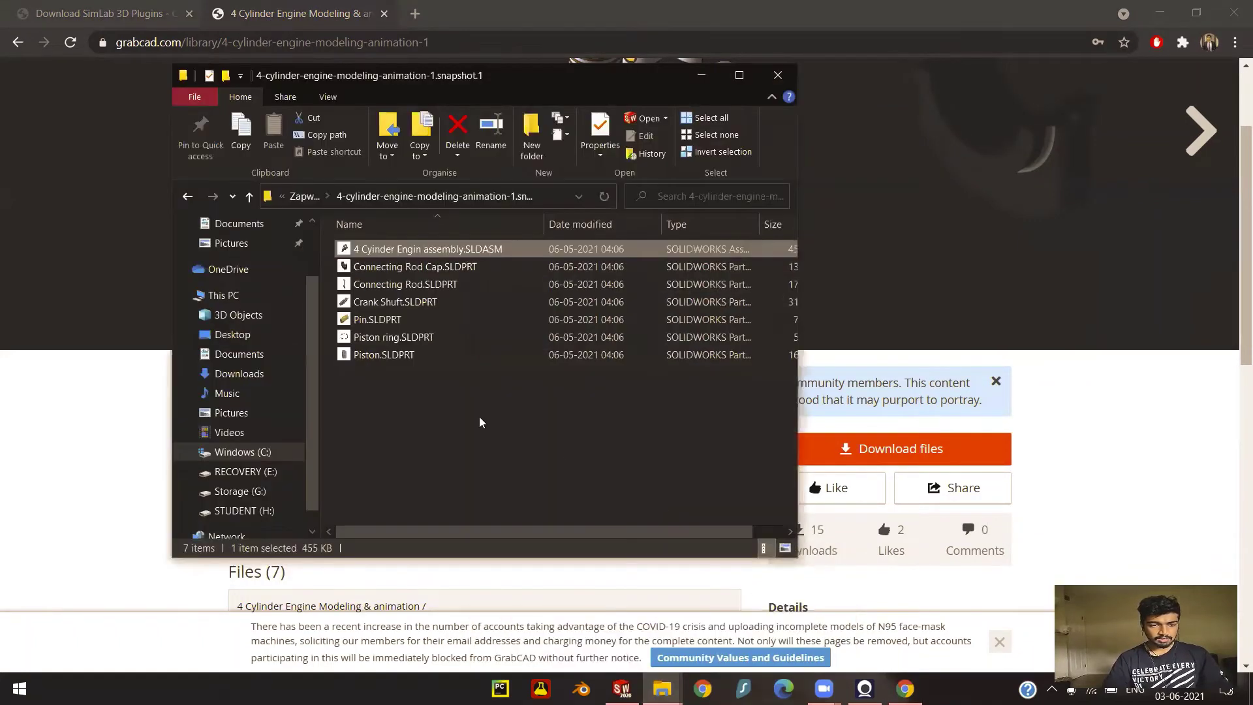
pyautogui.click(468, 414)
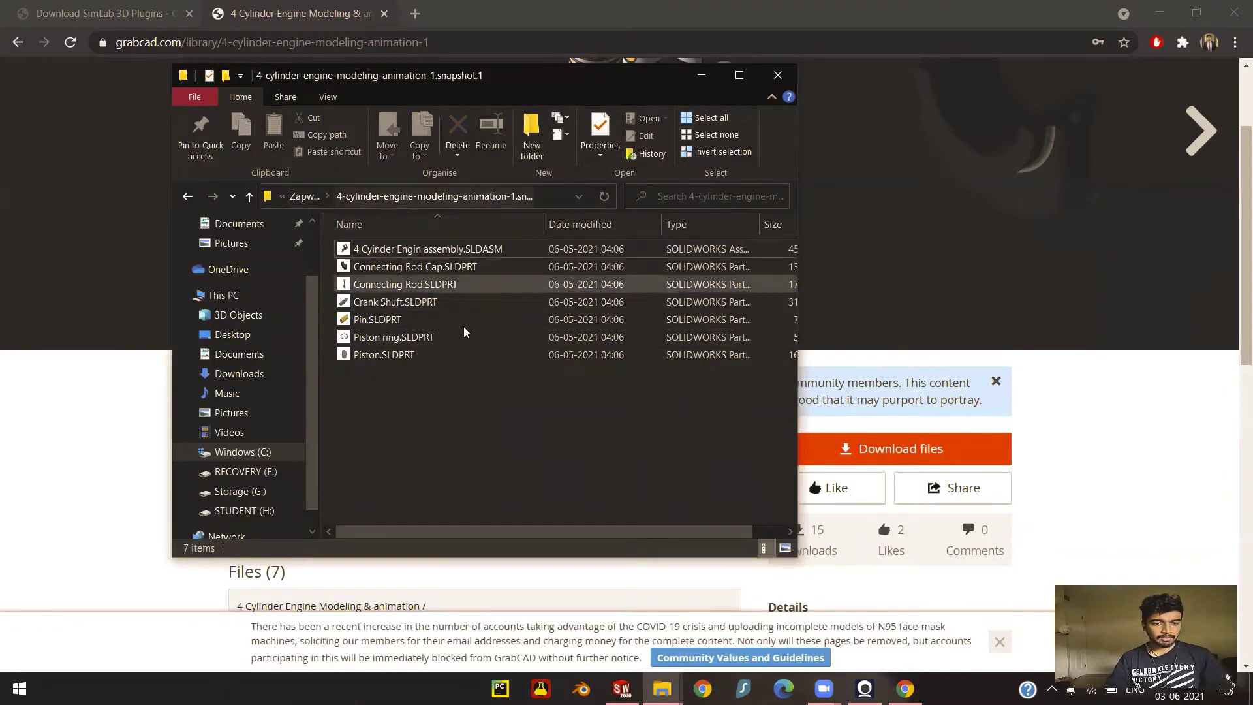
pyautogui.doubleClick(415, 254)
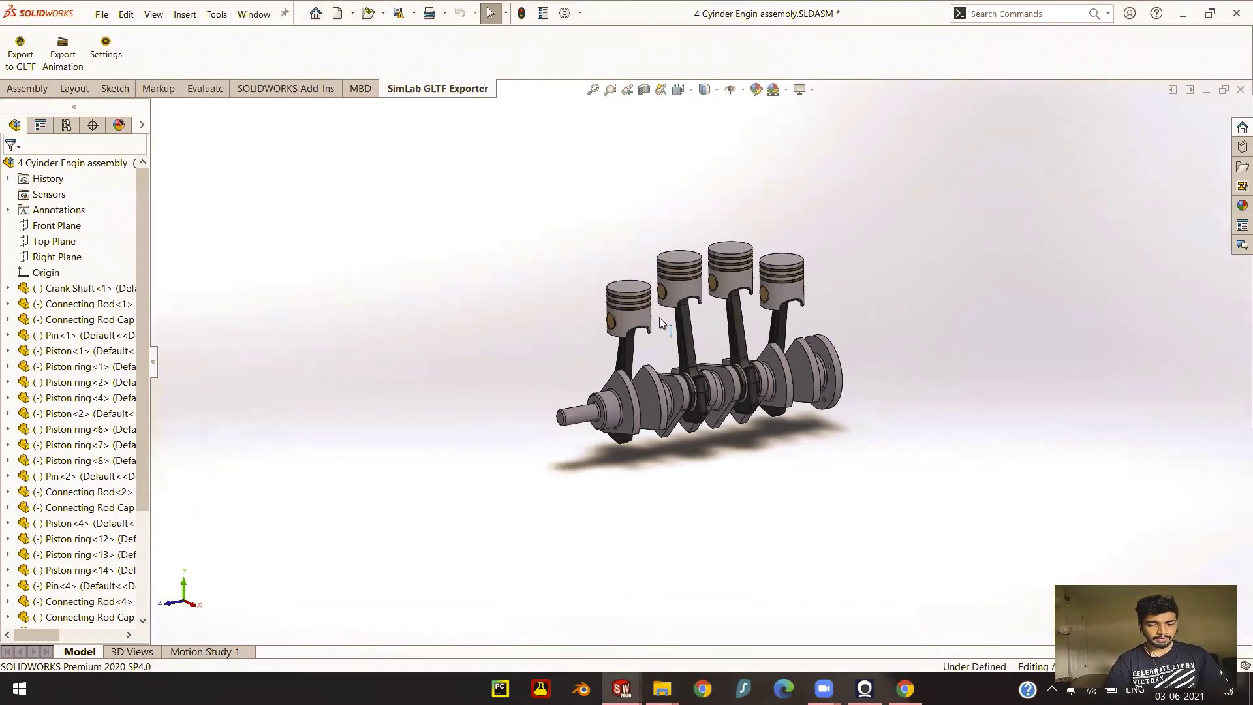
# Examine the four-cylinder engine assembly from all sides.
pyautogui.press('Left')
pyautogui.press('Left')
pyautogui.press('Left')
pyautogui.press('Left')
pyautogui.press('Left')
pyautogui.press('Left')
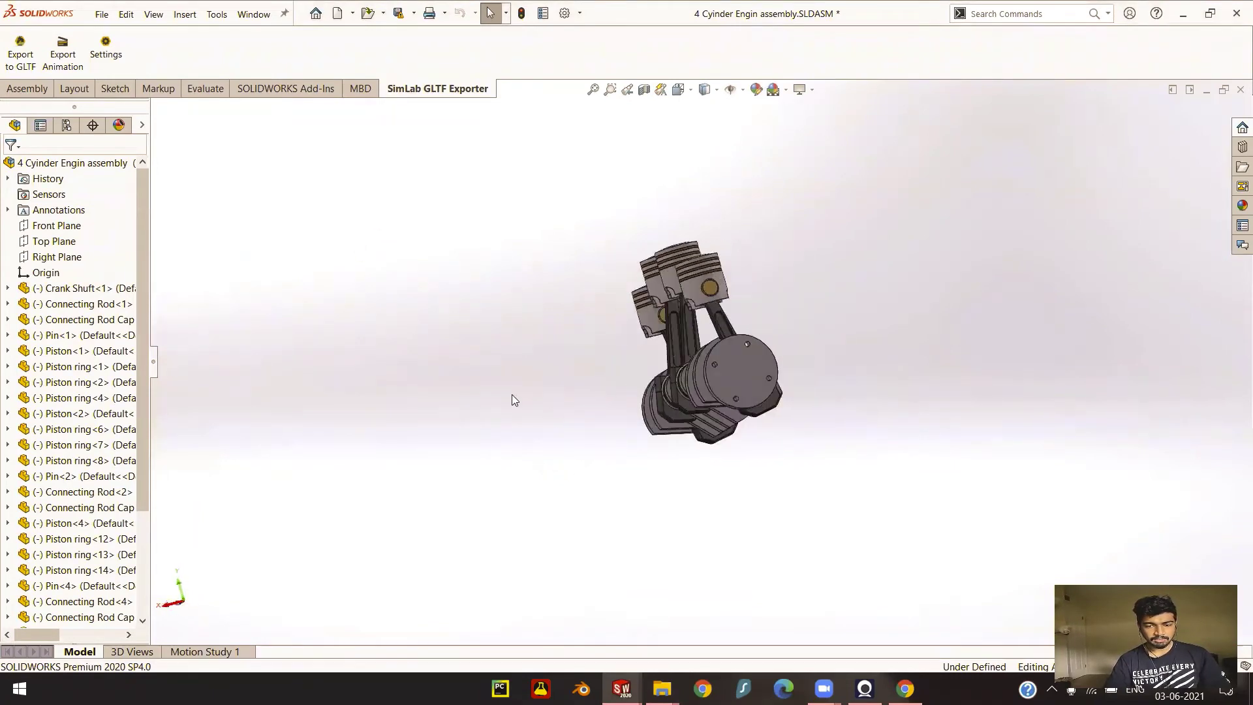
pyautogui.press('Left')
pyautogui.press('Left')
pyautogui.press('Left')
pyautogui.press('Left')
pyautogui.press('Left')
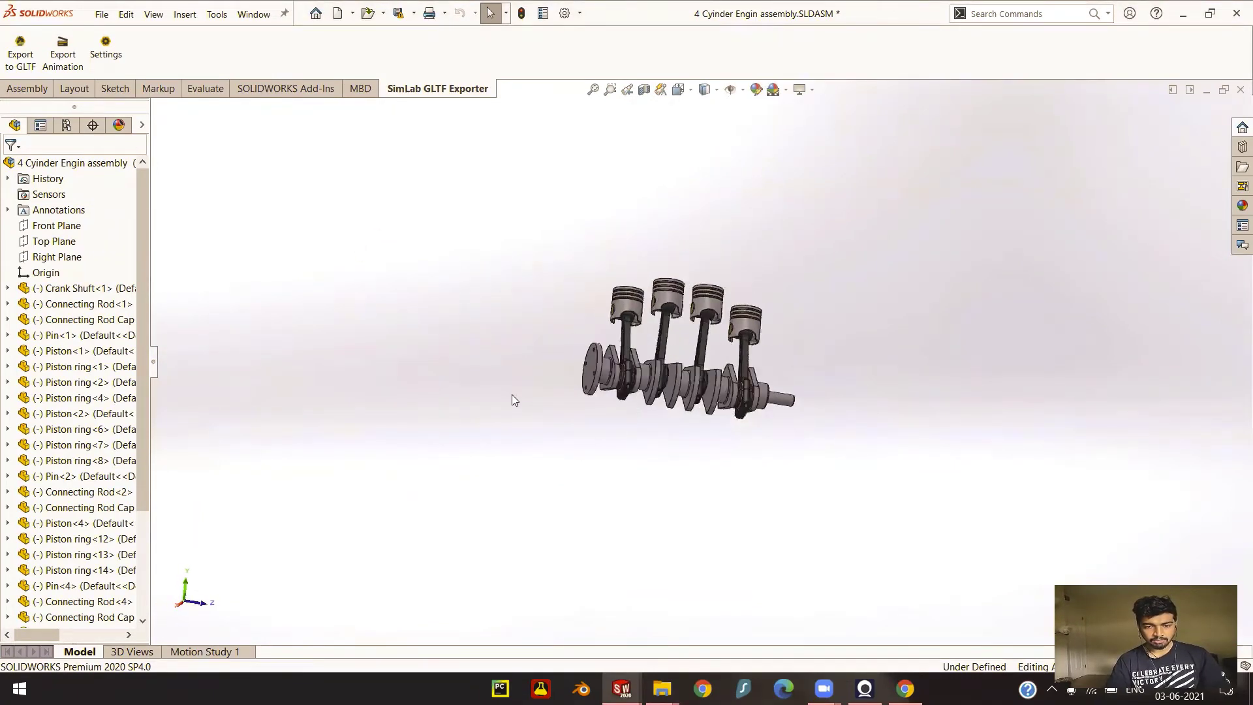
pyautogui.press('Left')
pyautogui.press('Left')
pyautogui.press('Left')
pyautogui.press('Left')
pyautogui.press('Left')
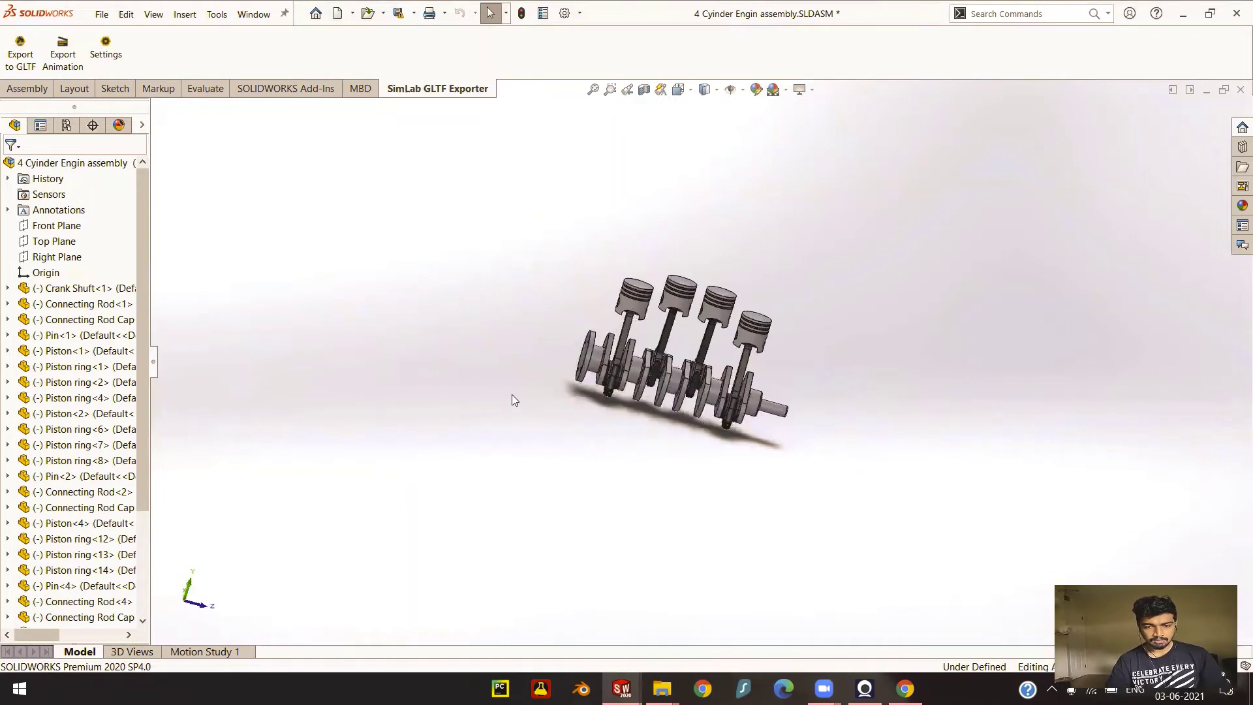
pyautogui.press('Left')
pyautogui.press('Left')
pyautogui.press('Left')
pyautogui.press('Left')
pyautogui.press('Left')
pyautogui.press('Left')
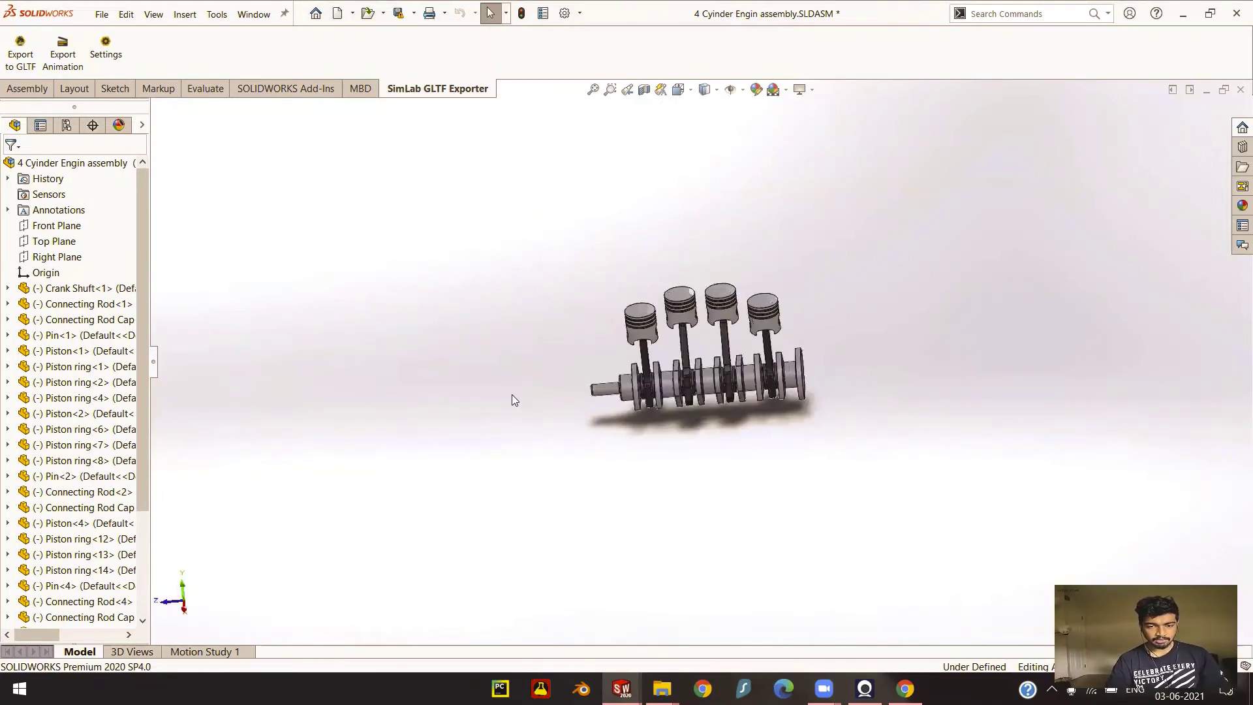
pyautogui.press('Left')
pyautogui.press('Left')
pyautogui.press('Left')
pyautogui.press('Left')
pyautogui.press('Left')
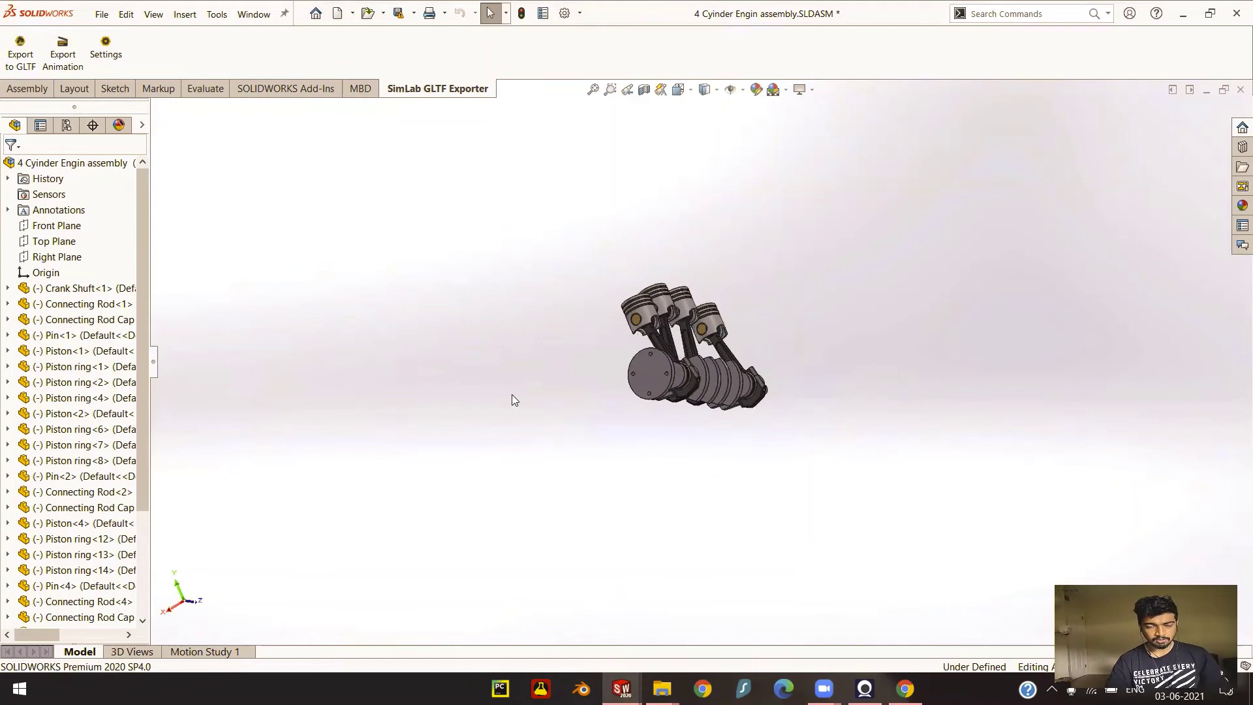
pyautogui.press('Left')
pyautogui.press('Left')
pyautogui.press('Left')
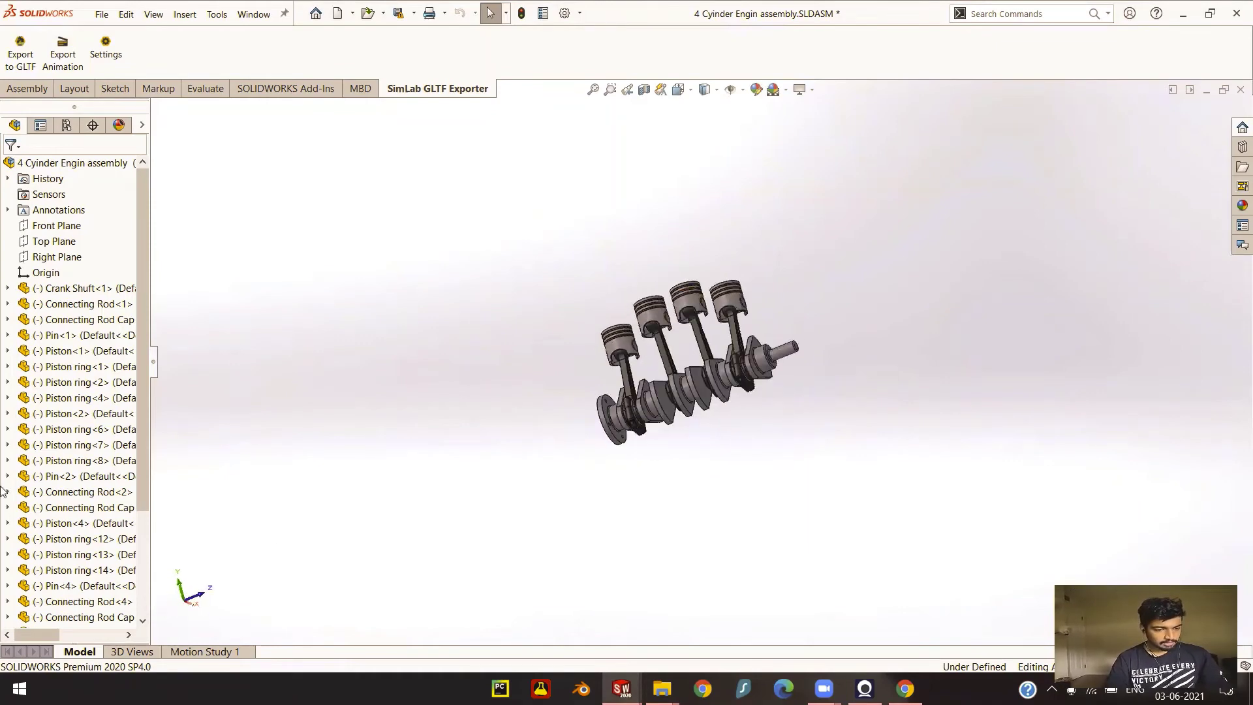
# Play and stop the animation of Motion Study 1, and start exporting the assembly to GLTF with animation.
pyautogui.click(207, 651)
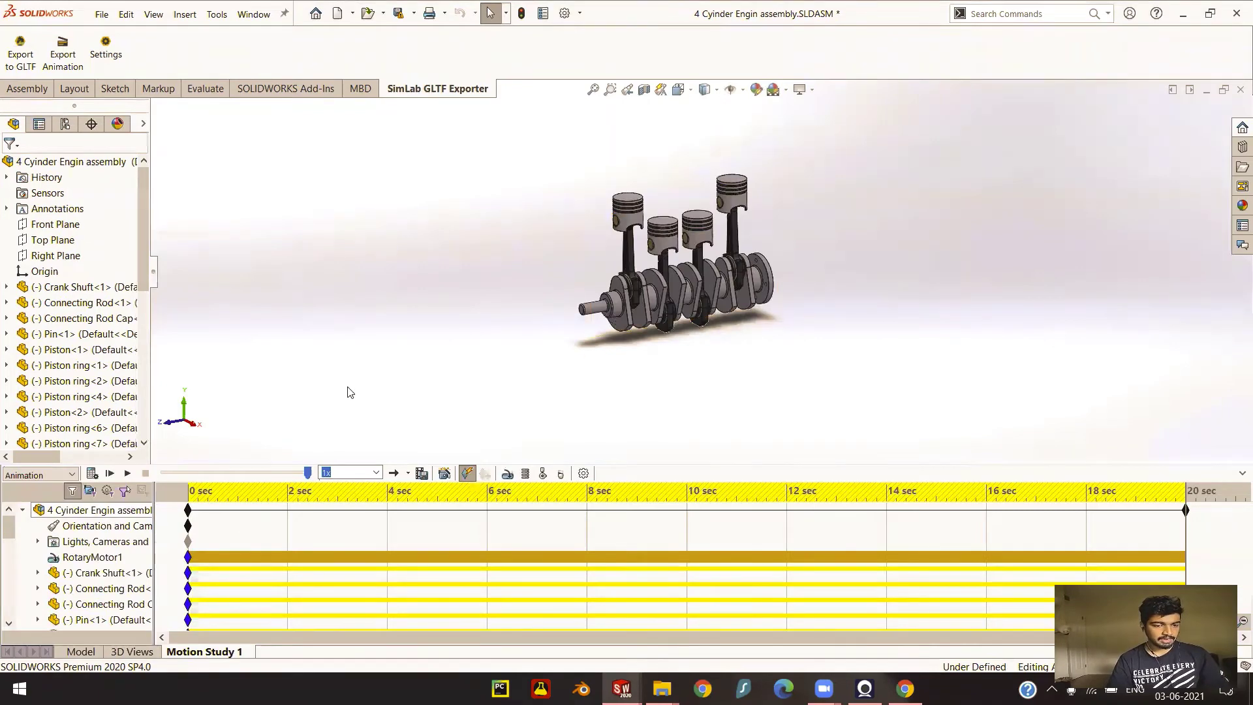
pyautogui.click(129, 474)
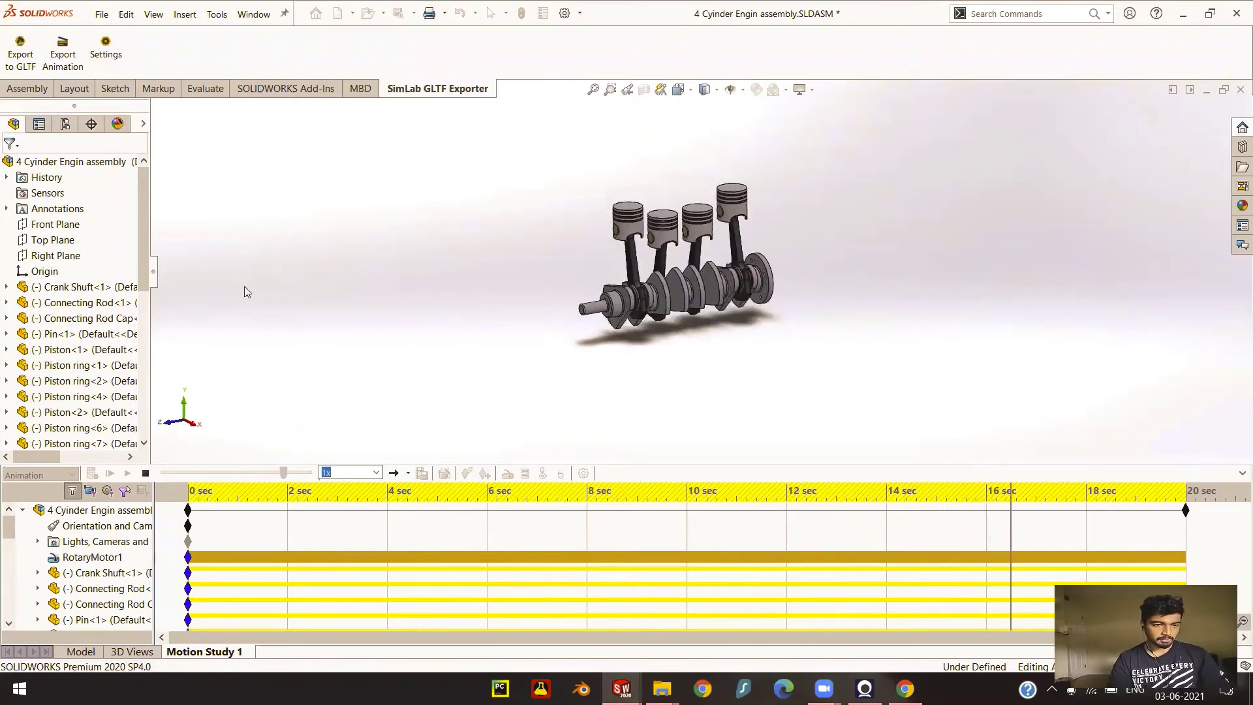
pyautogui.click(147, 472)
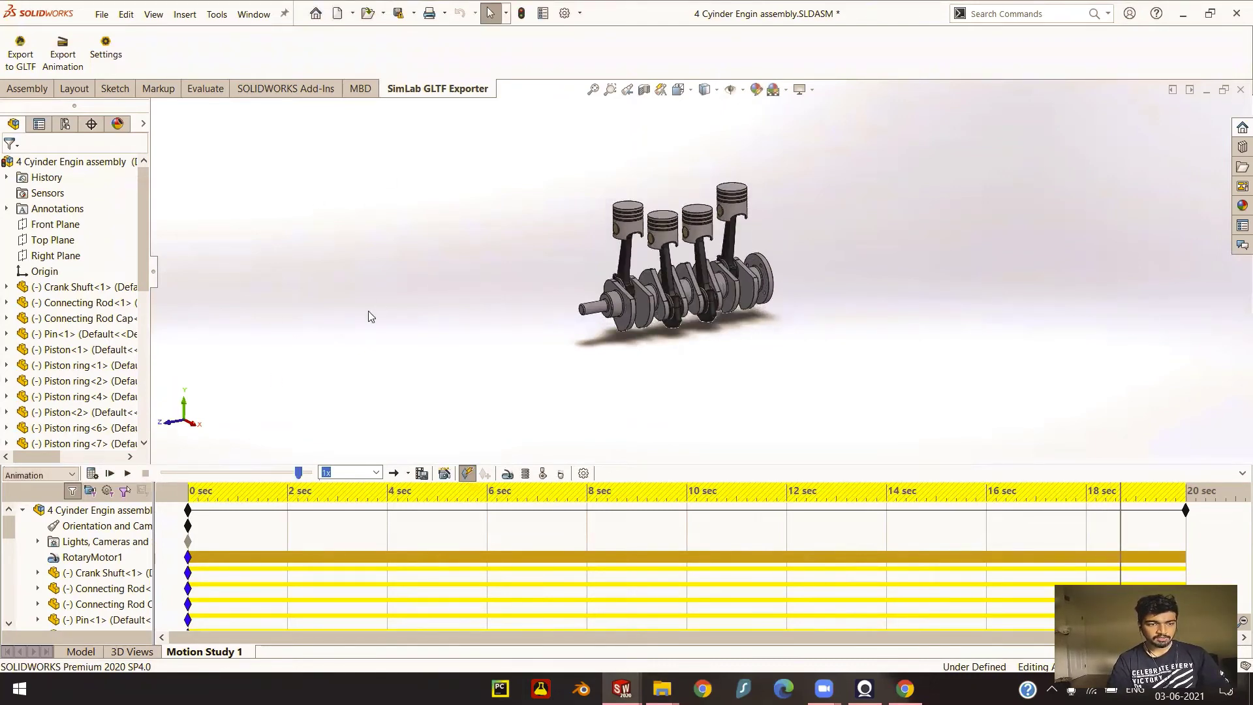
pyautogui.click(64, 52)
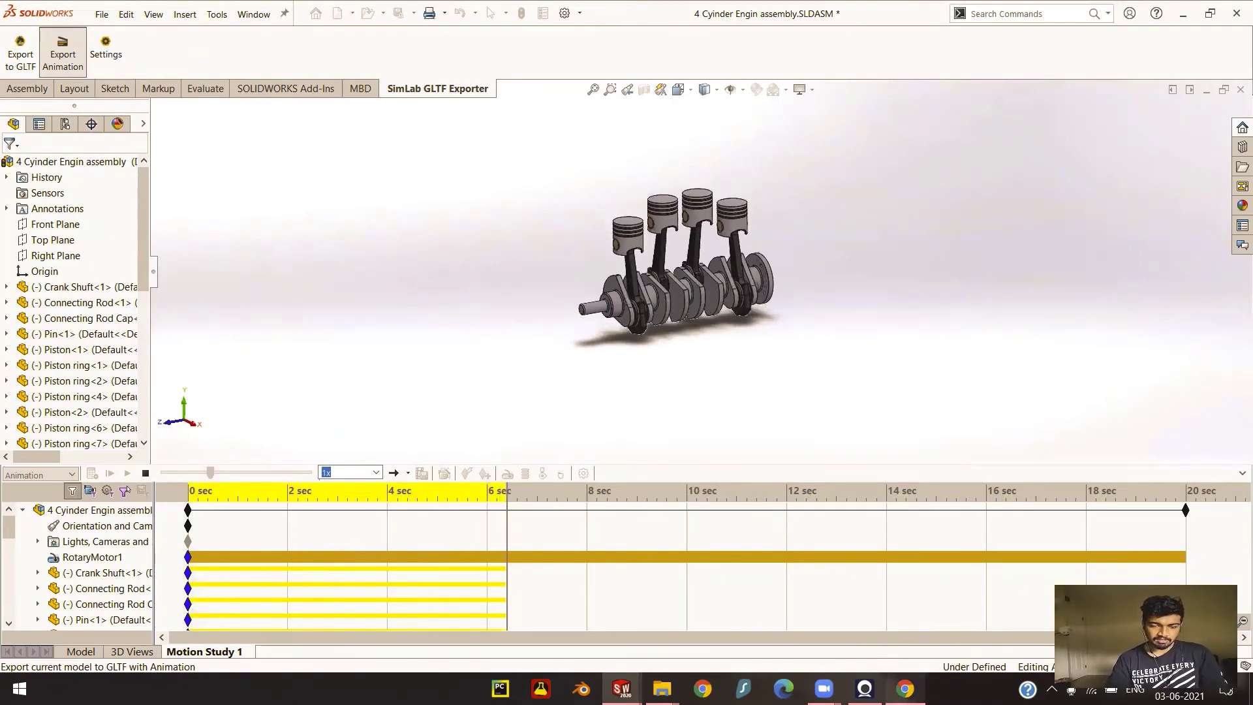
# Switch to Chrome, search for zapworks in a new tab, and open the ZapWorks website.
pyautogui.moveTo(906, 689)
pyautogui.click(908, 607)
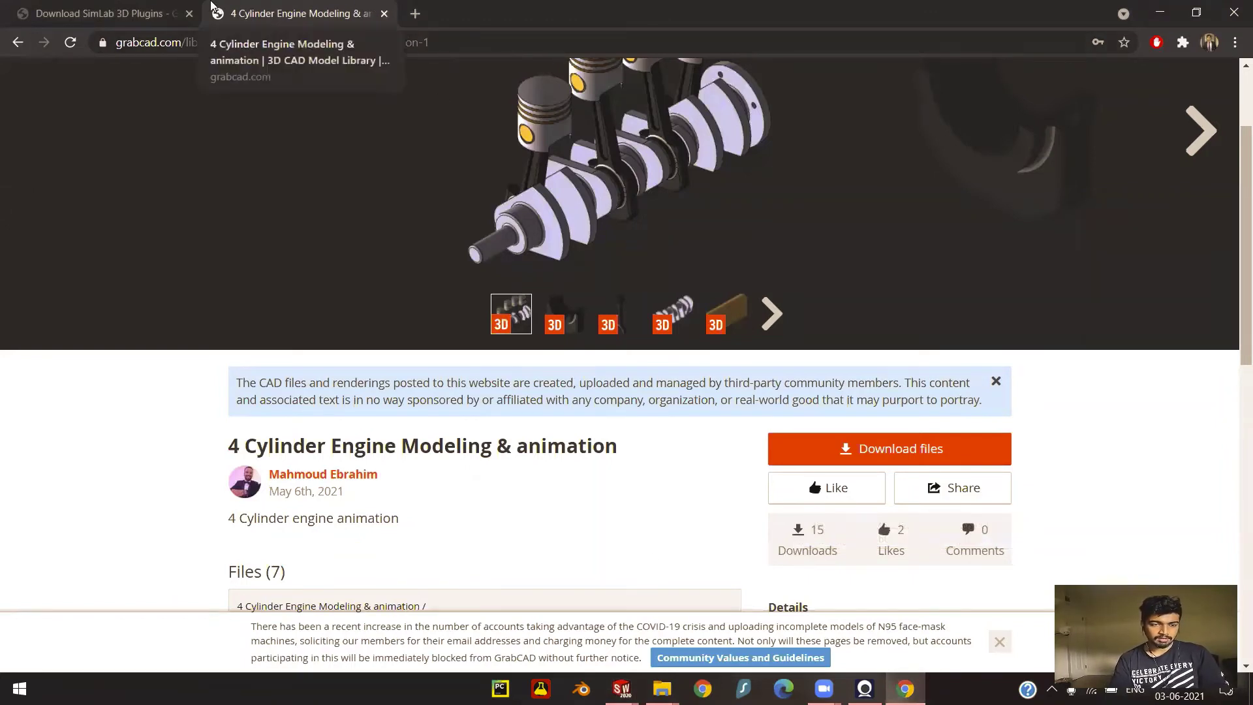
pyautogui.click(415, 14)
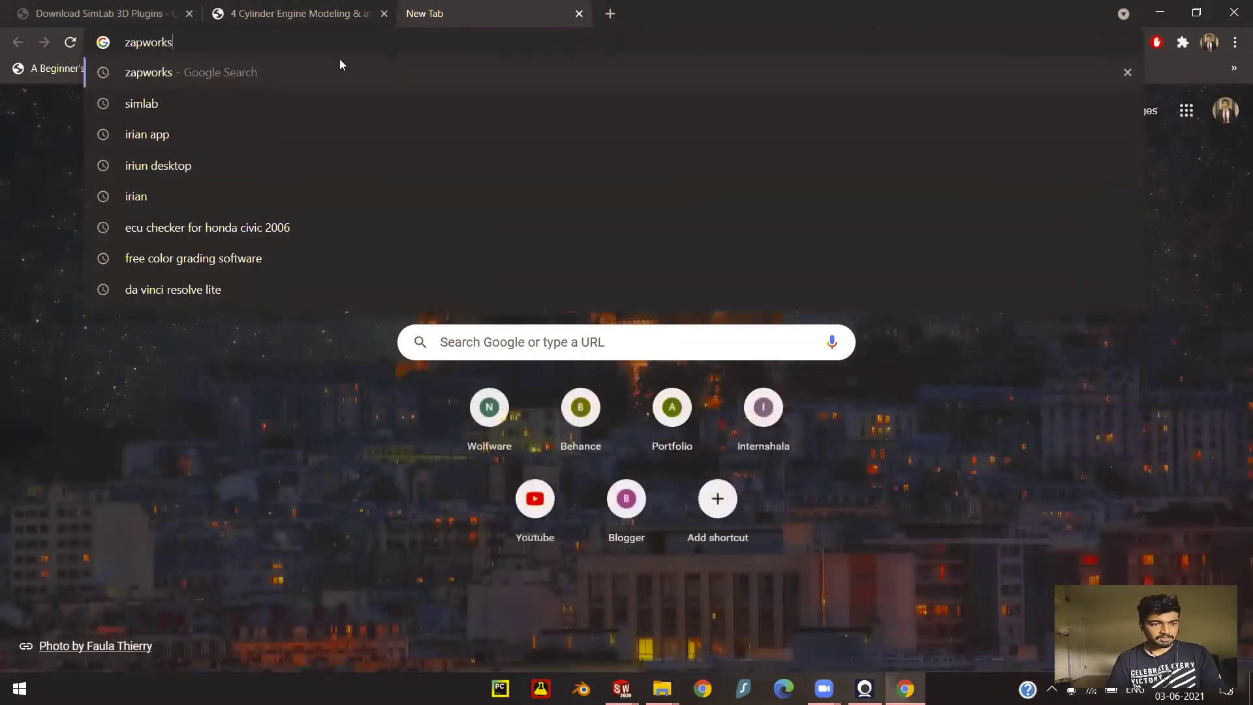
pyautogui.click(340, 60)
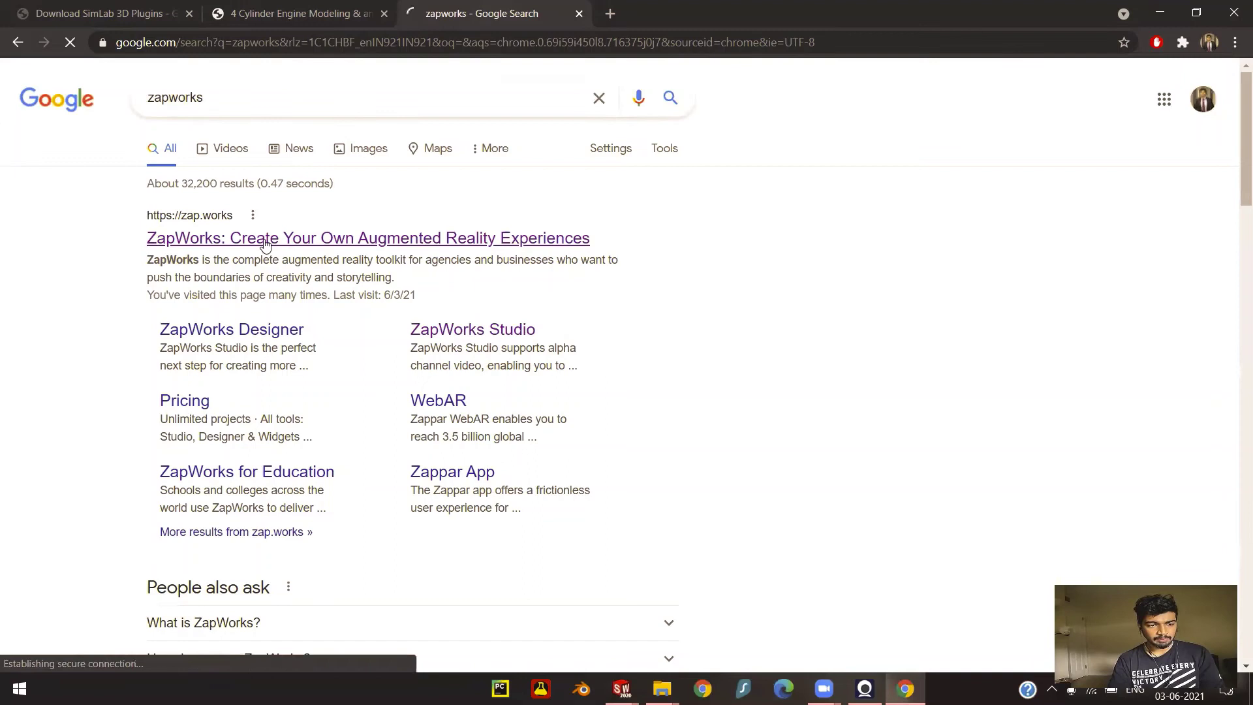
pyautogui.click(264, 243)
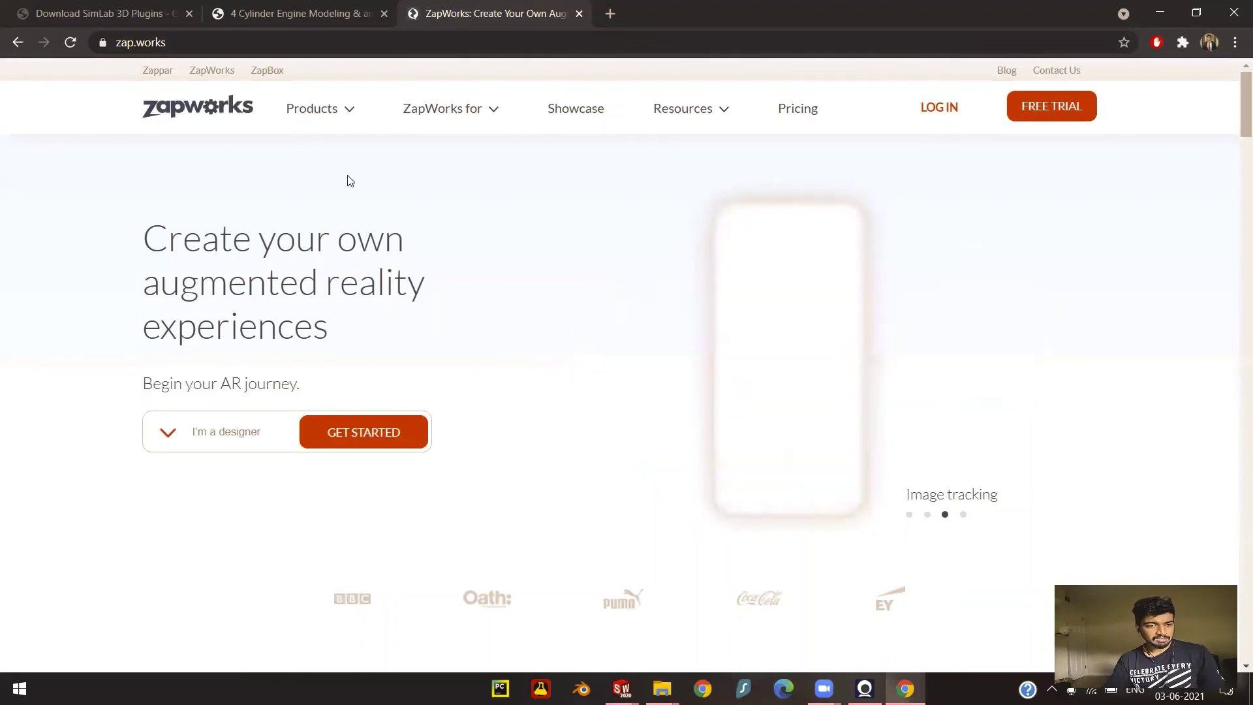
# Open the ZapWorks Studio product page and go to its Studio download.
pyautogui.click(323, 108)
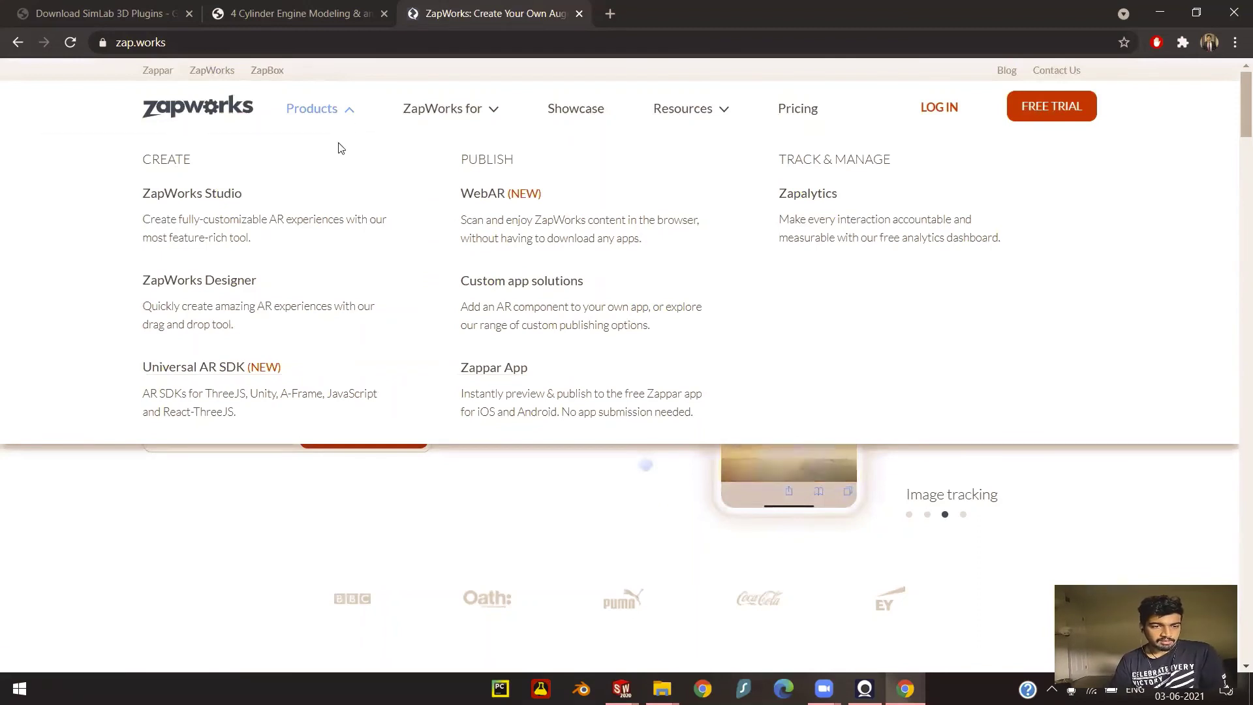
pyautogui.click(202, 196)
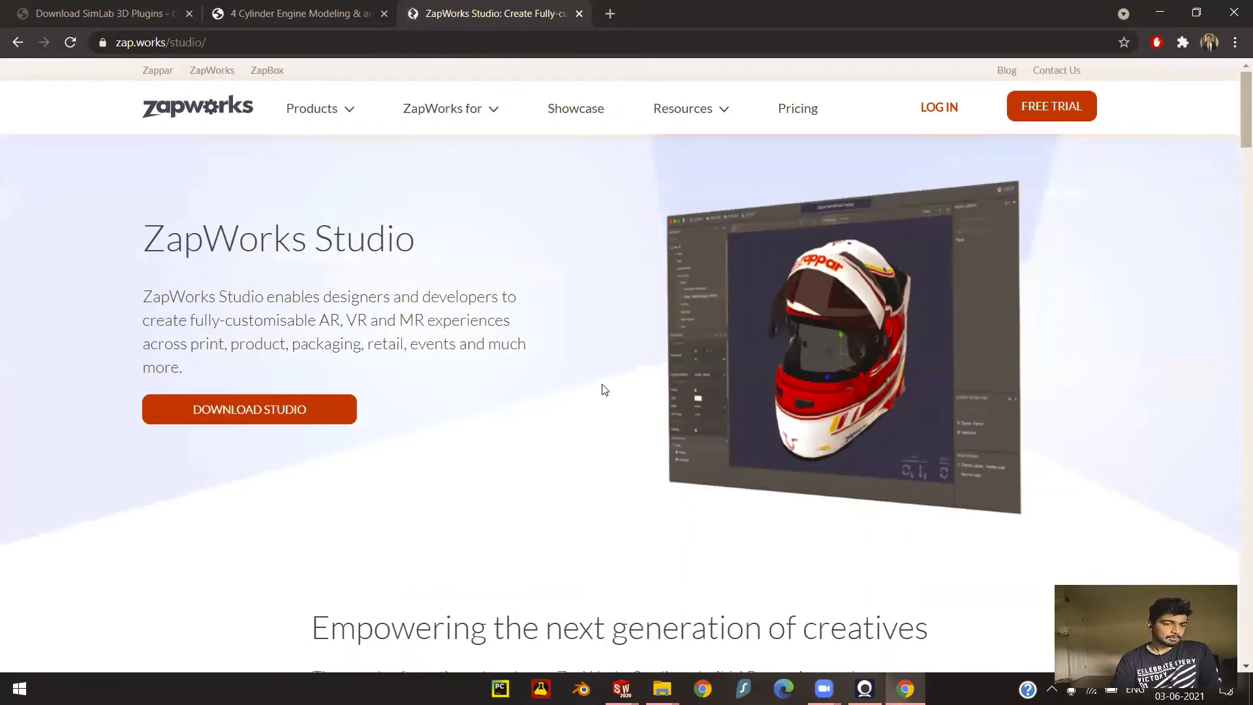
pyautogui.scroll(-2, 604, 389)
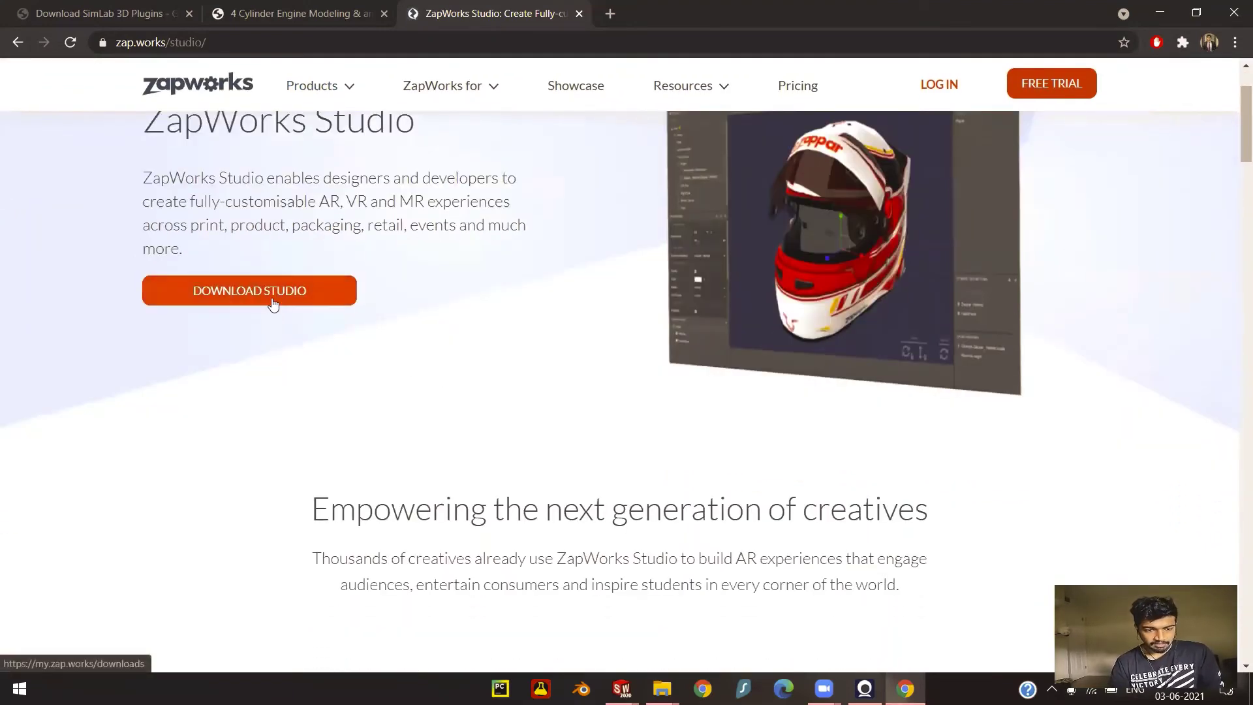
pyautogui.click(274, 305)
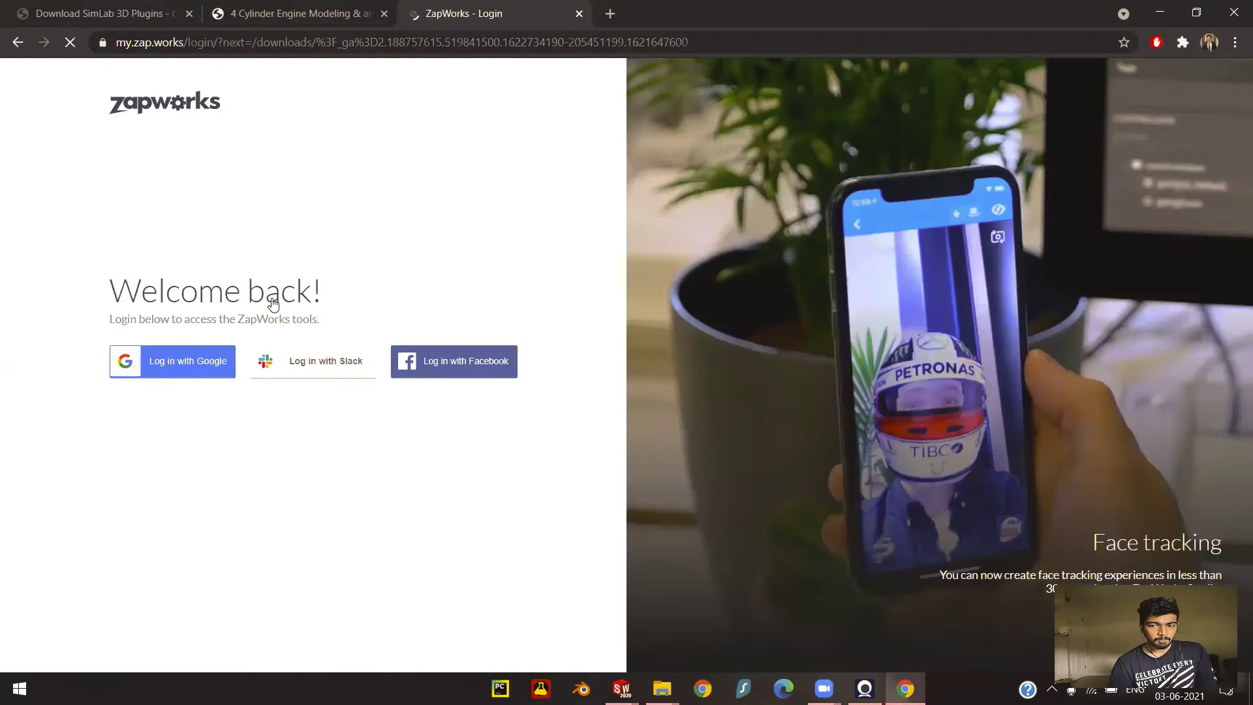
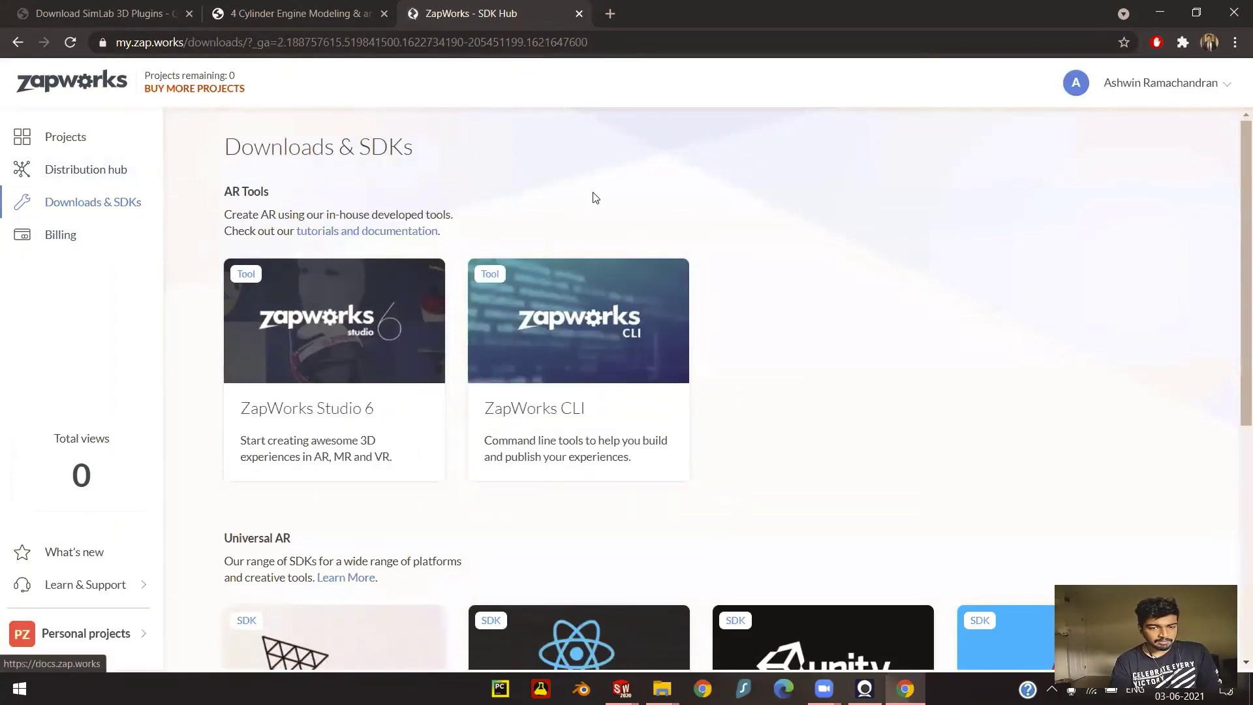
# Check the ZapWorks Studio 6 download options, and close them without downloading.
pyautogui.moveTo(405, 438)
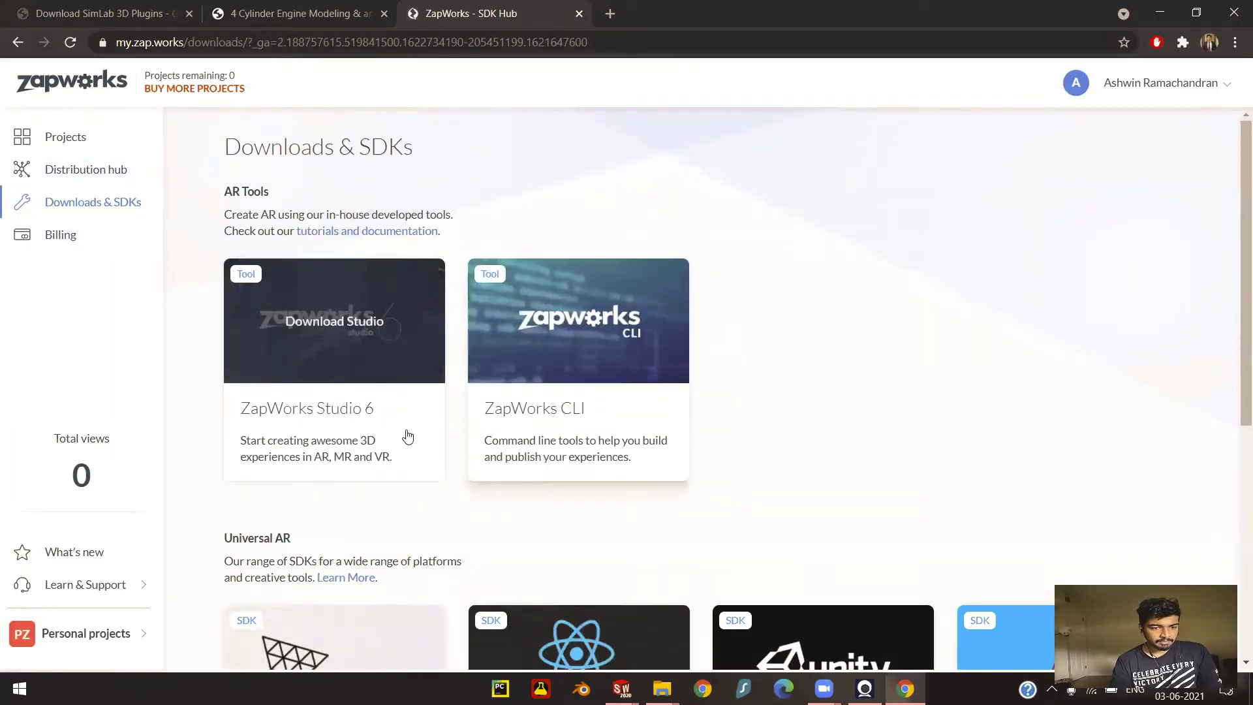
pyautogui.click(387, 359)
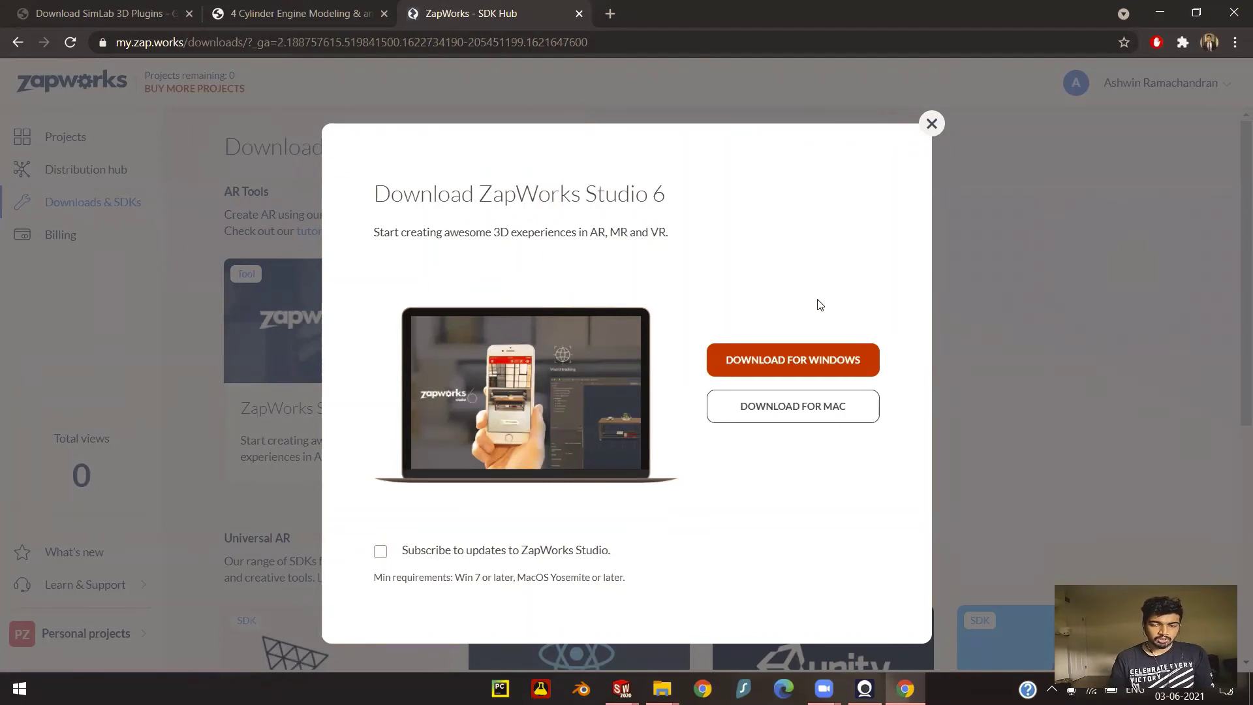
pyautogui.click(932, 125)
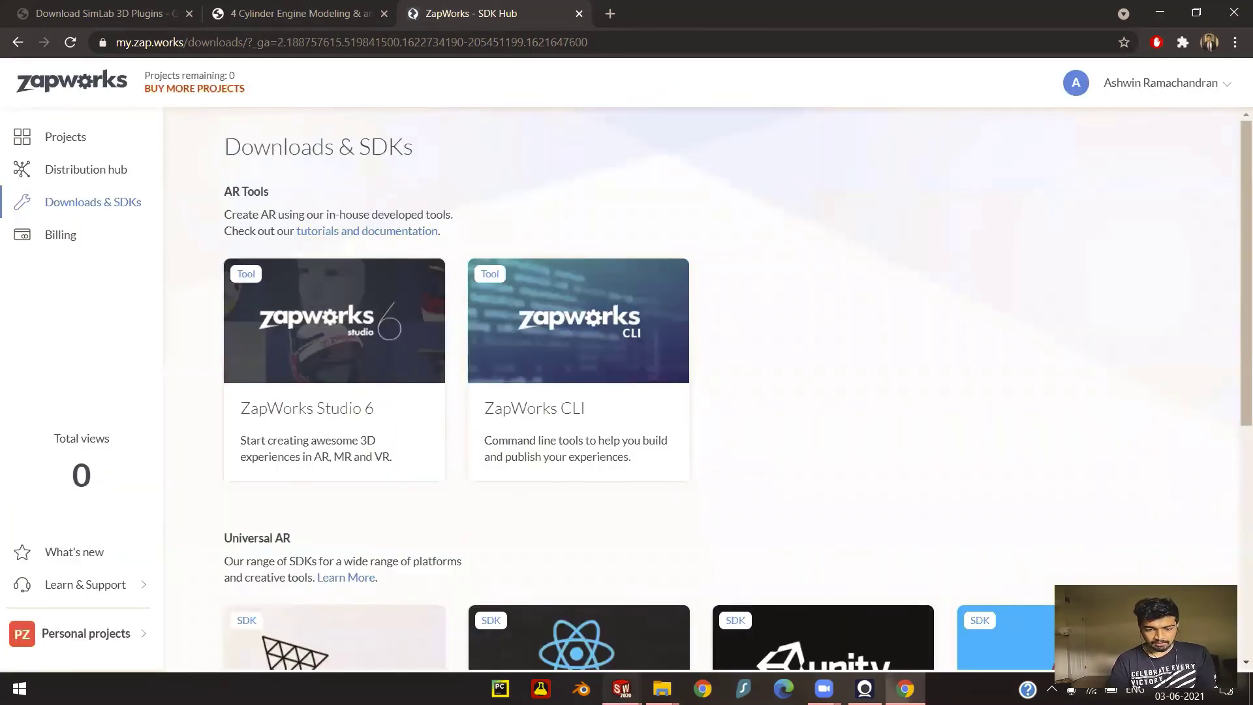
# Switch back to the engine assembly in SOLIDWORKS and set the GLTF export location to the Zapworks Tutorials folder on the Desktop.
pyautogui.moveTo(622, 689)
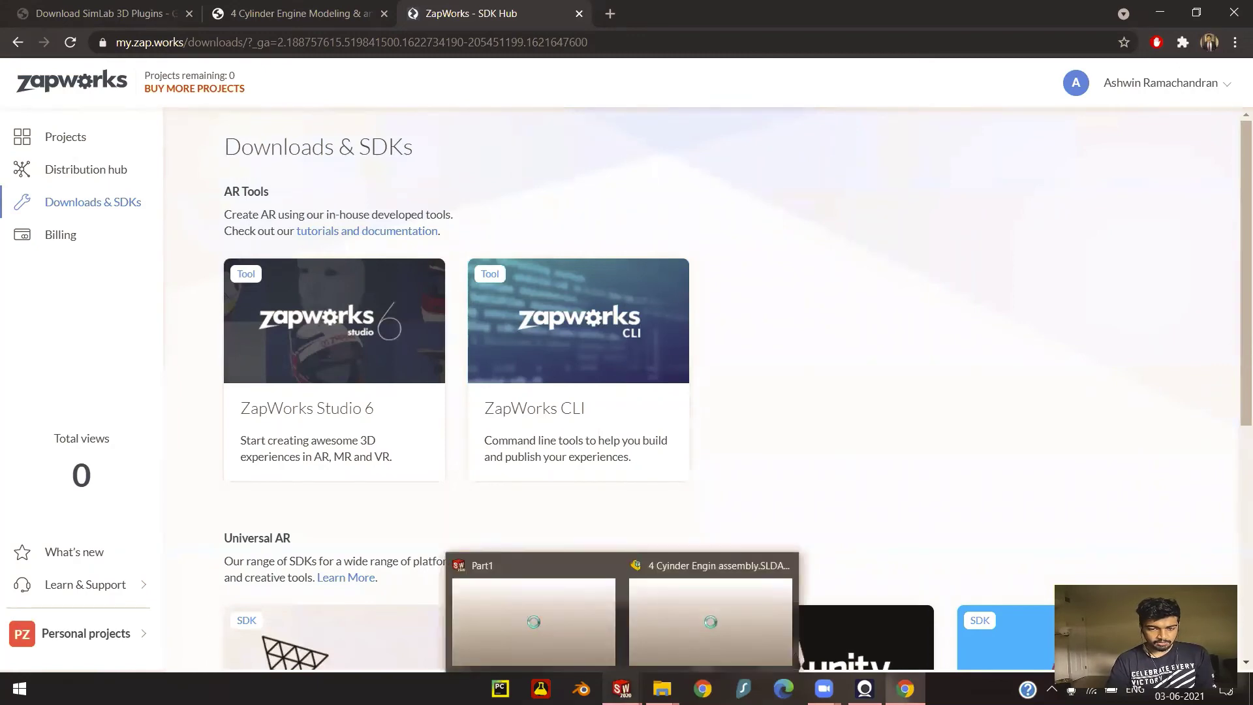
pyautogui.click(694, 612)
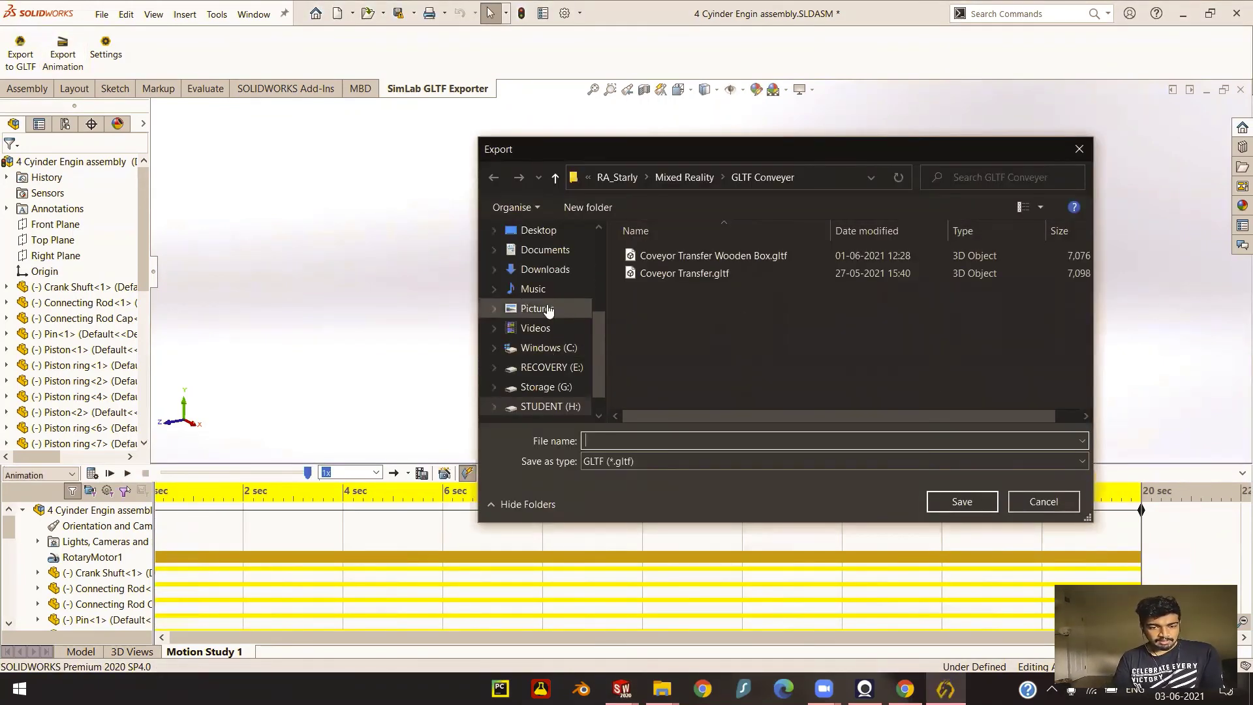
pyautogui.scroll(-1, 552, 366)
pyautogui.scroll(3, 552, 281)
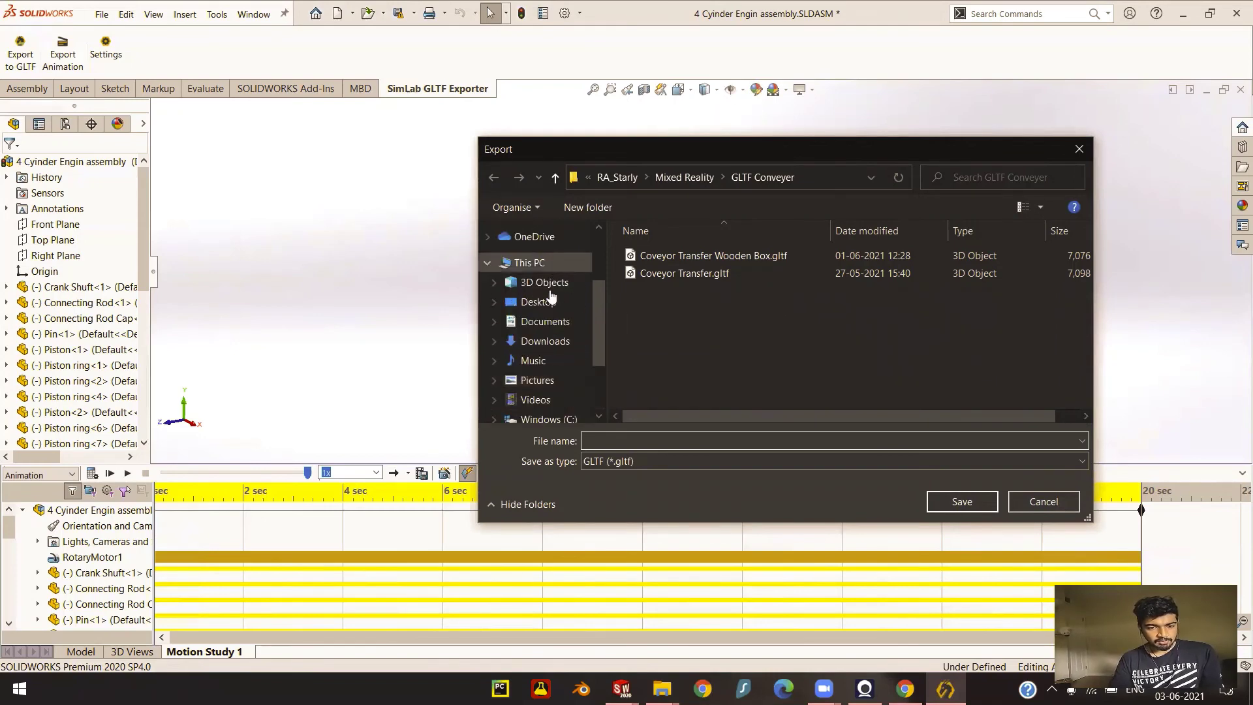
pyautogui.click(548, 302)
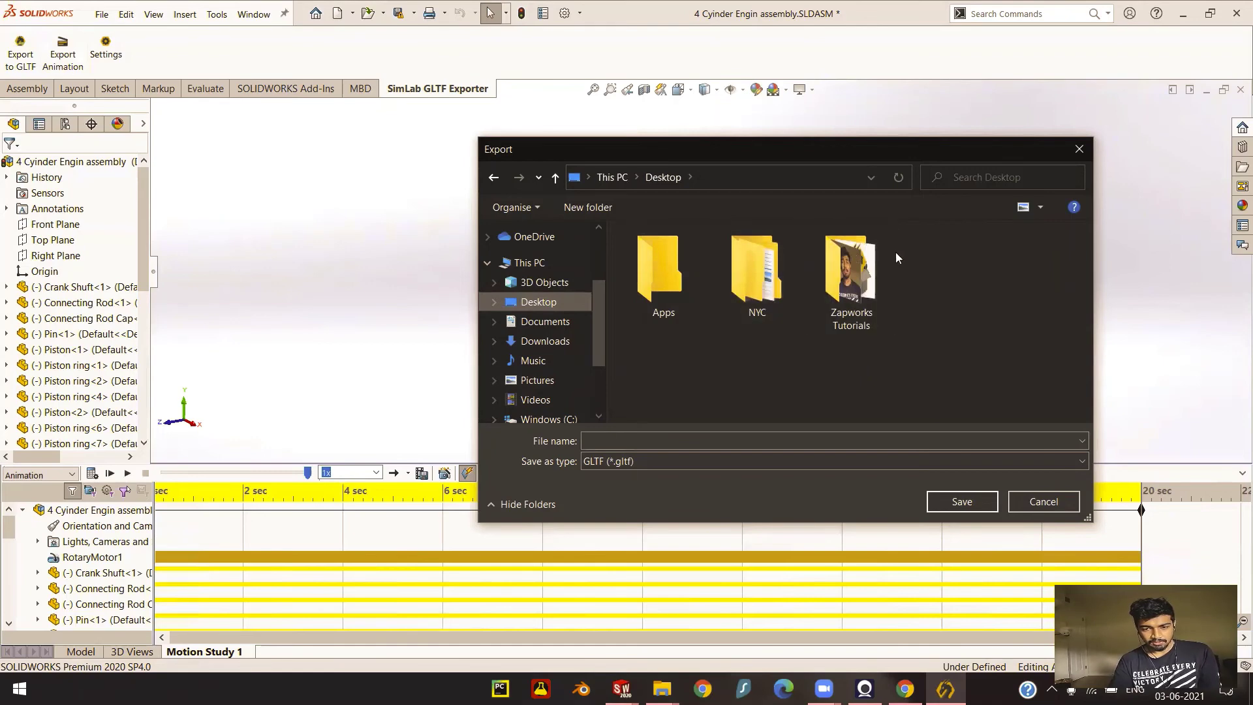
pyautogui.doubleClick(858, 270)
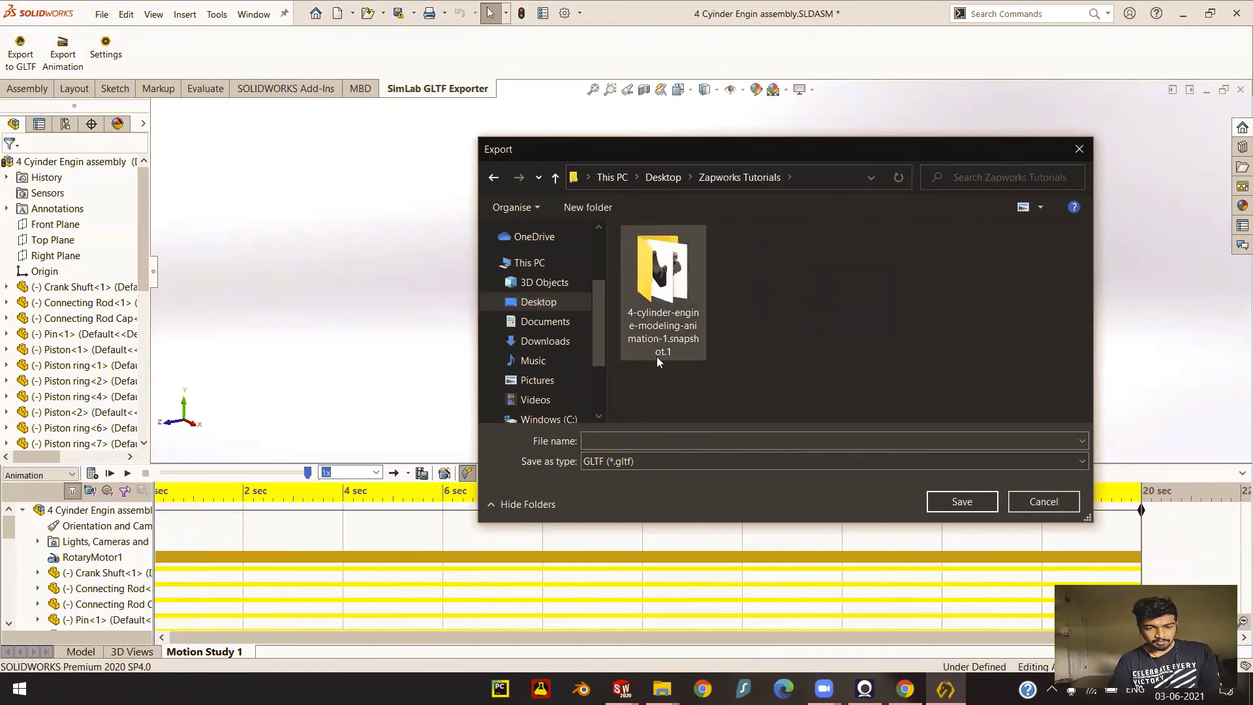
# Name the GLTF export file Engine Animation and save it in the Zapworks Tutorials folder.
pyautogui.click(649, 439)
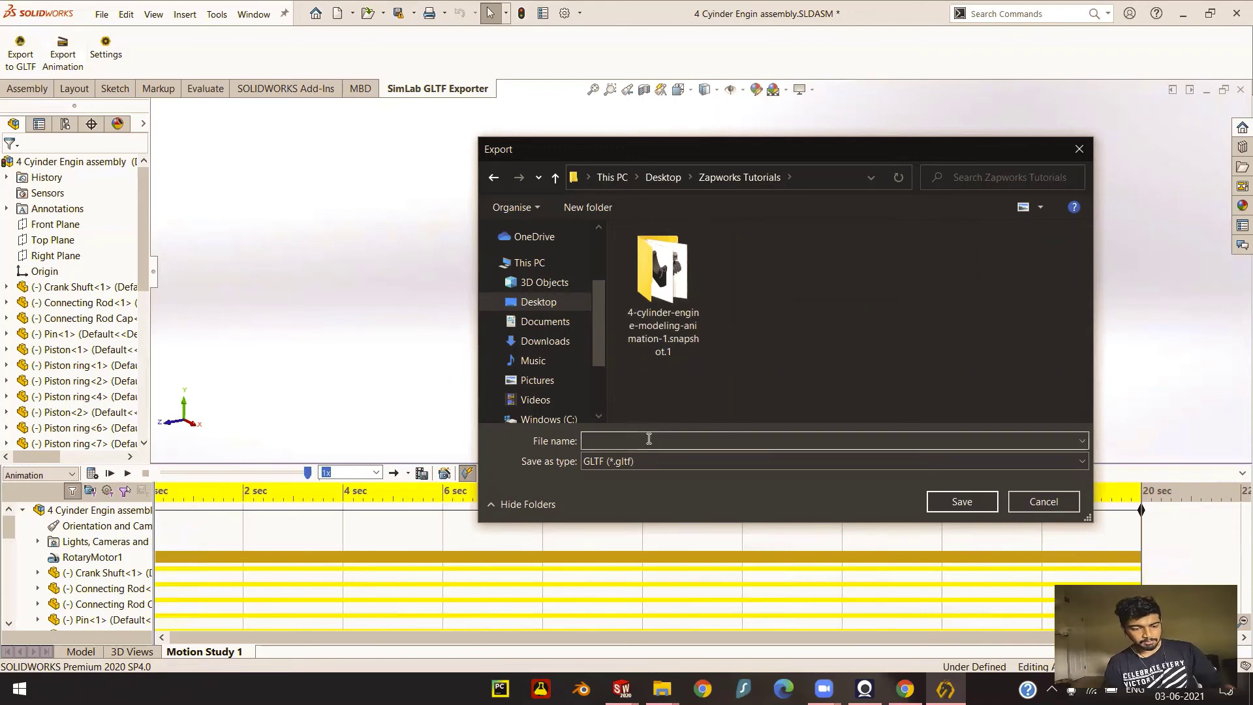
pyautogui.write('Engine ')
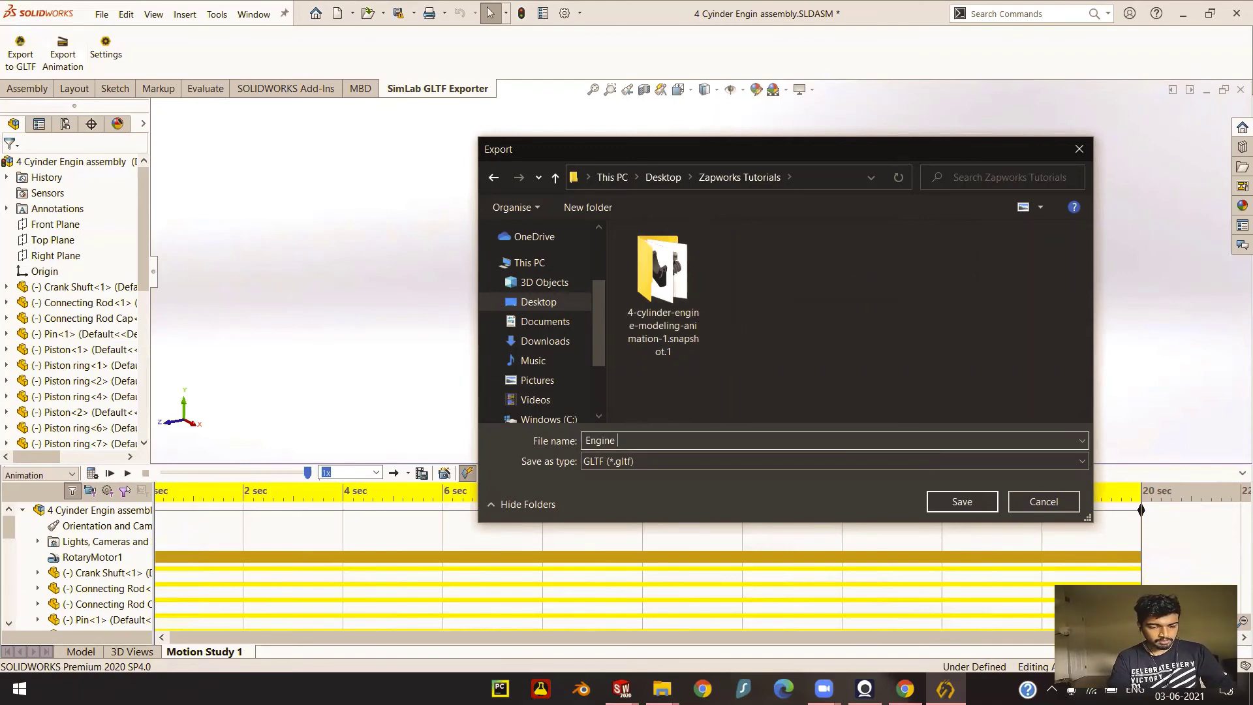
pyautogui.write('Animation')
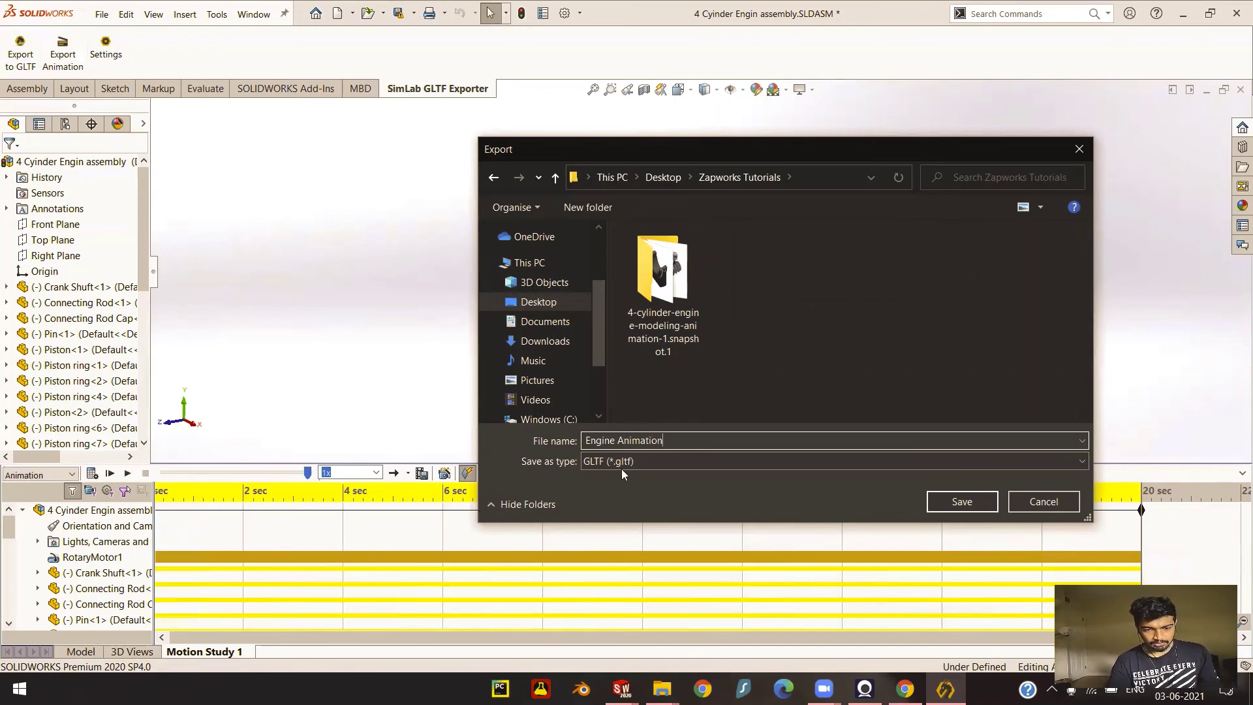
pyautogui.click(961, 502)
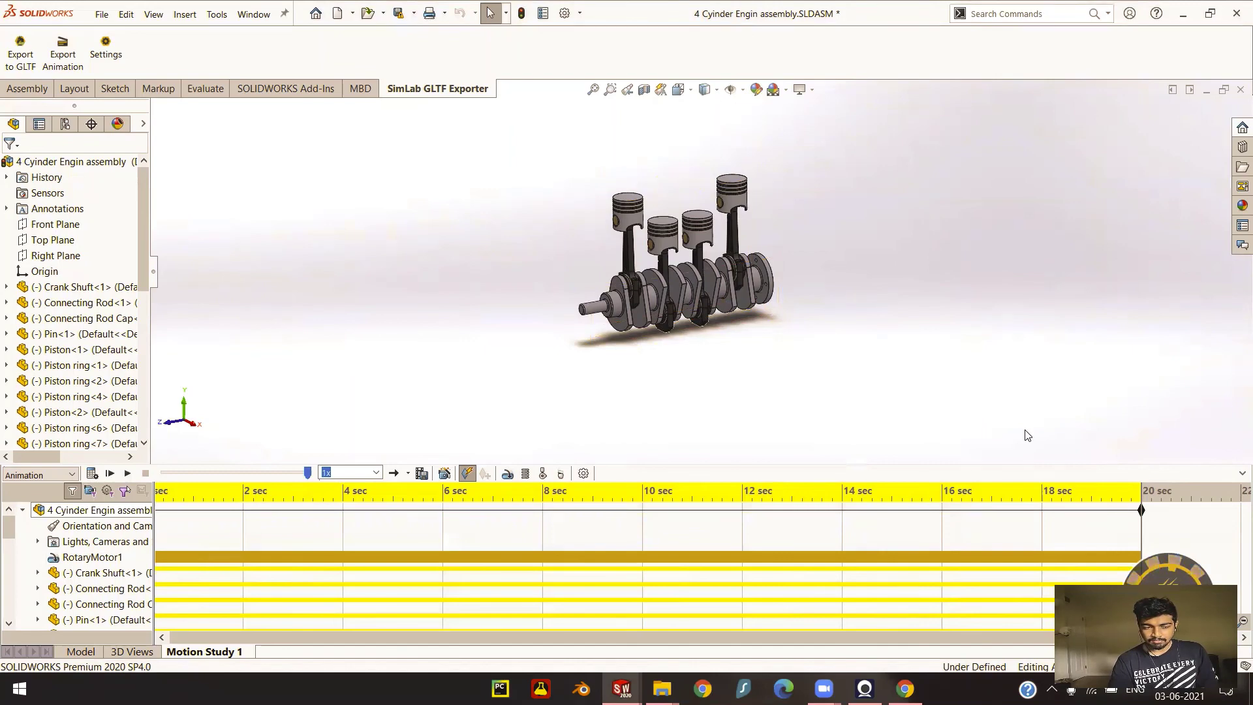
# Switch to File Explorer and select the exported Engine Animation.bin and Engine Animation.gltf files in the Zapworks Tutorials folder.
pyautogui.hotkey('alt', 'Tab')
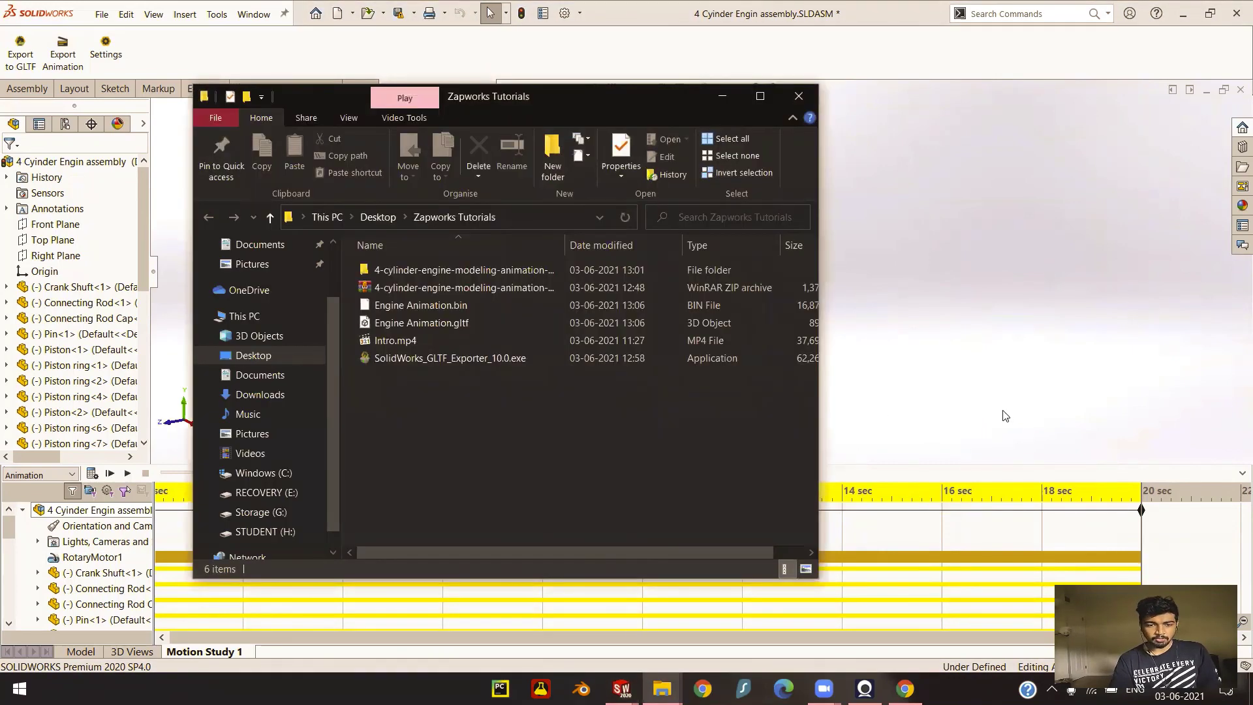
pyautogui.click(406, 310)
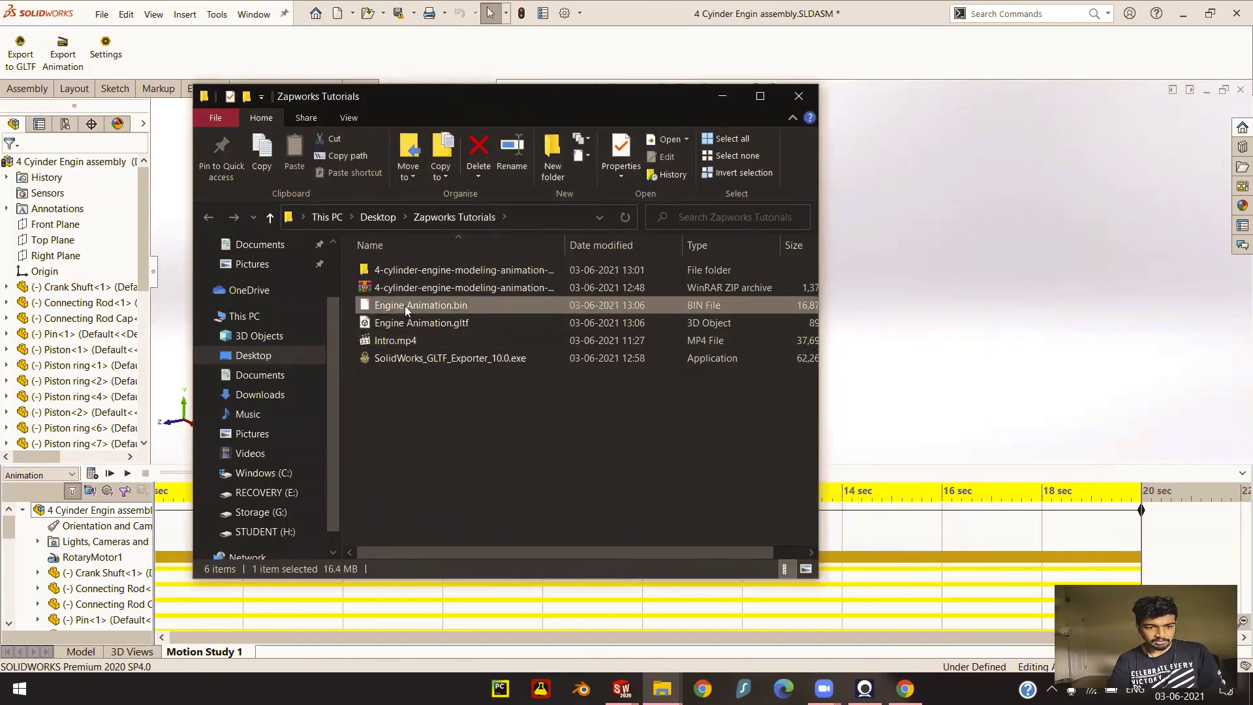
pyautogui.hotkey('shift', 'Down')
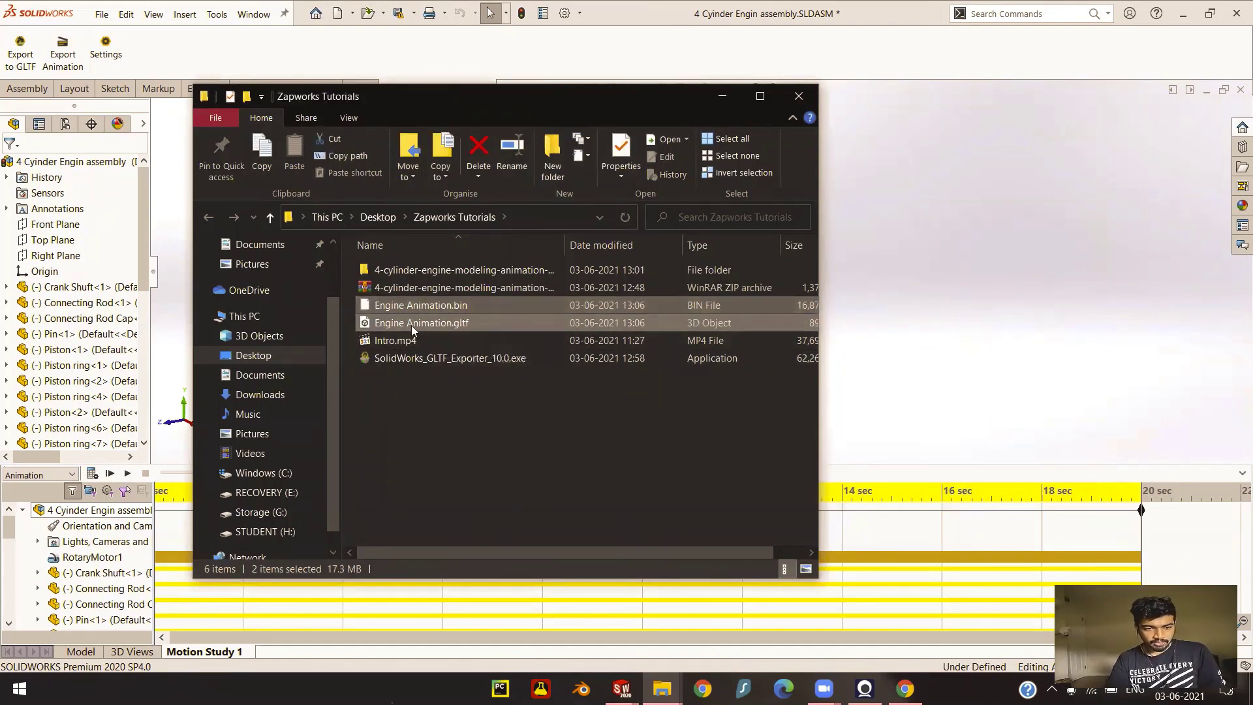